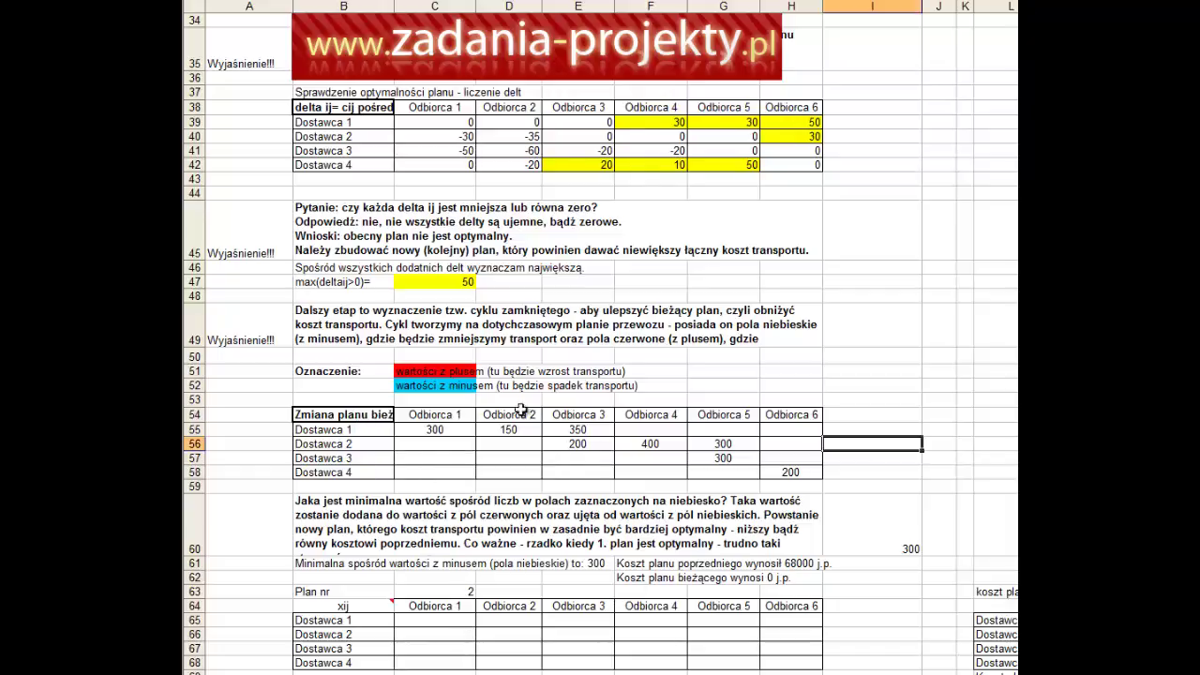
- Review the delta table's values for each Dostawca row and read its full heading
{"action": "mouse_move", "coordinate": [792, 122]}
{"action": "left_mouse_down"}
{"action": "mouse_move", "coordinate": [479, 124]}
{"action": "mouse_move", "coordinate": [403, 164]}
{"action": "left_mouse_up"}
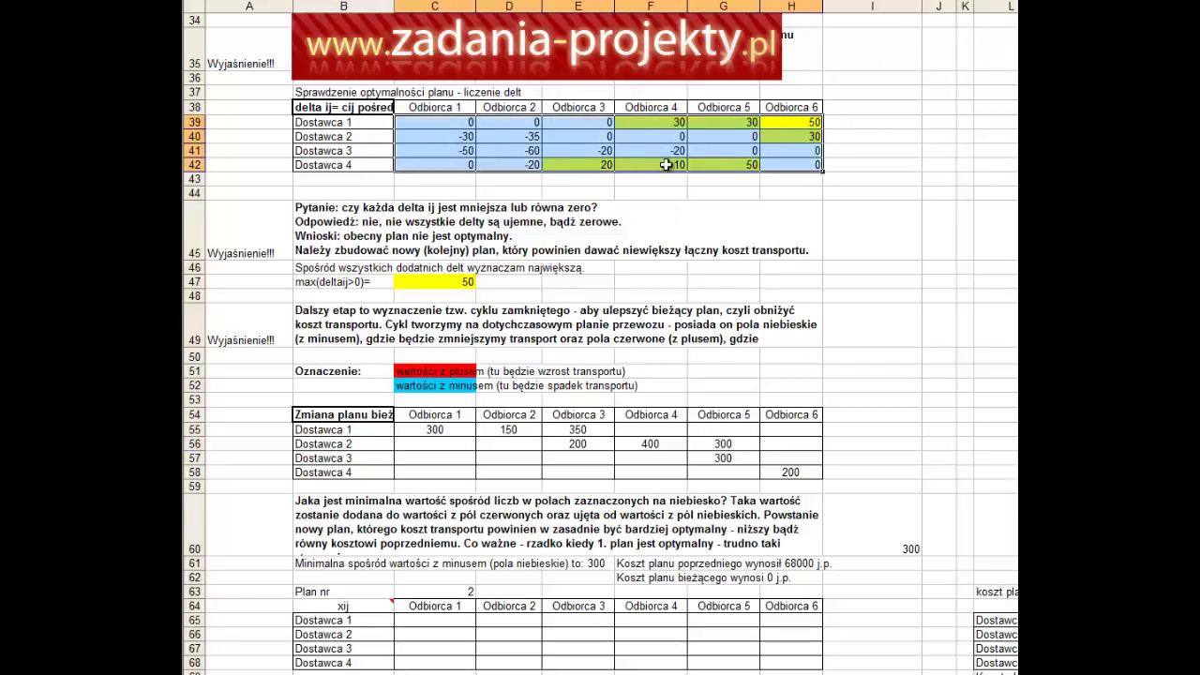
{"action": "left_click", "coordinate": [635, 150]}
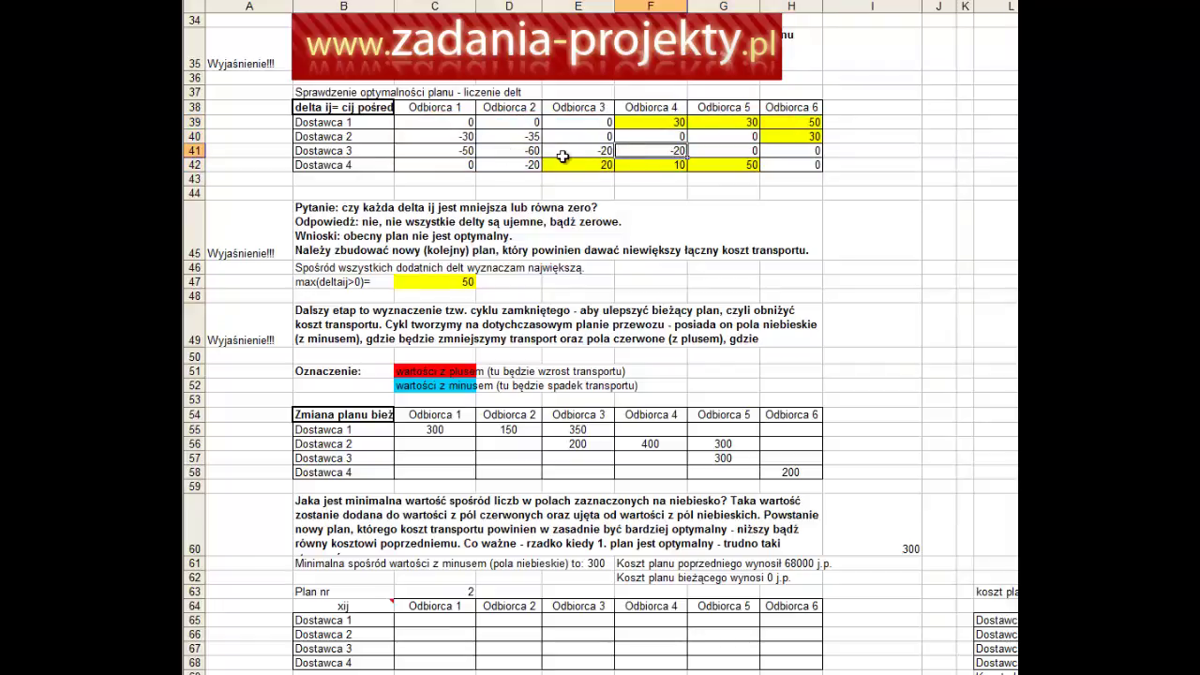
{"action": "left_click_drag", "start_coordinate": [572, 154], "coordinate": [719, 159]}
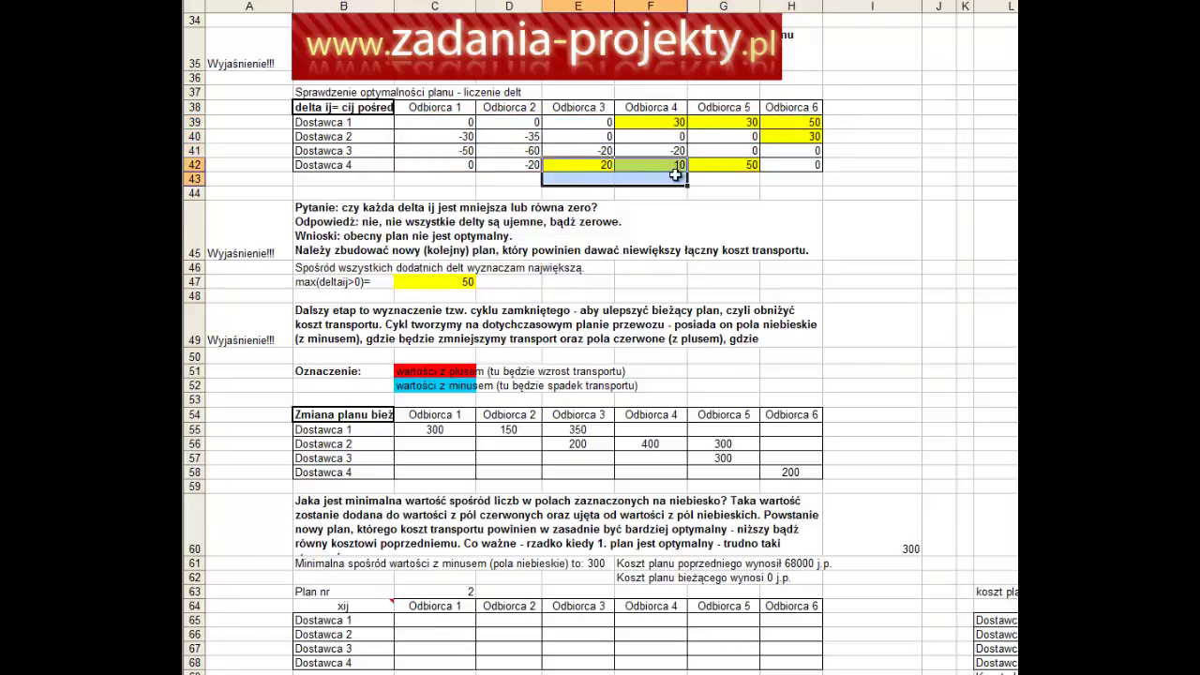
{"action": "left_click", "coordinate": [318, 106]}
{"action": "double_click", "coordinate": [340, 113]}
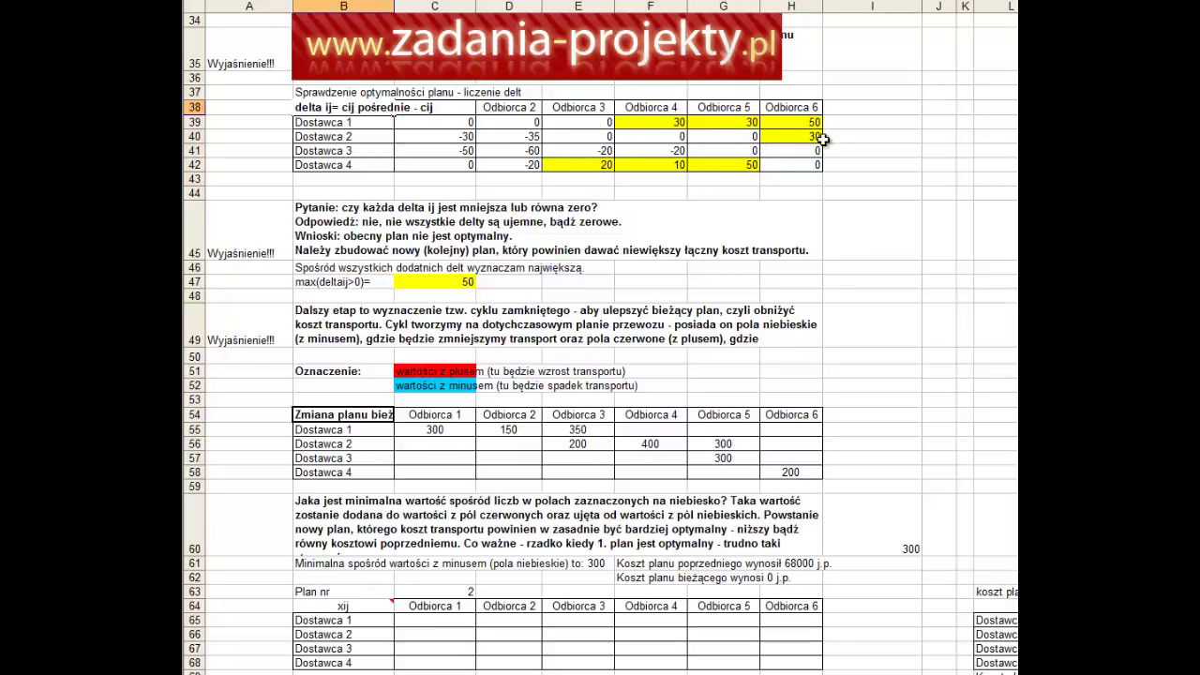
{"action": "key", "text": "Escape"}
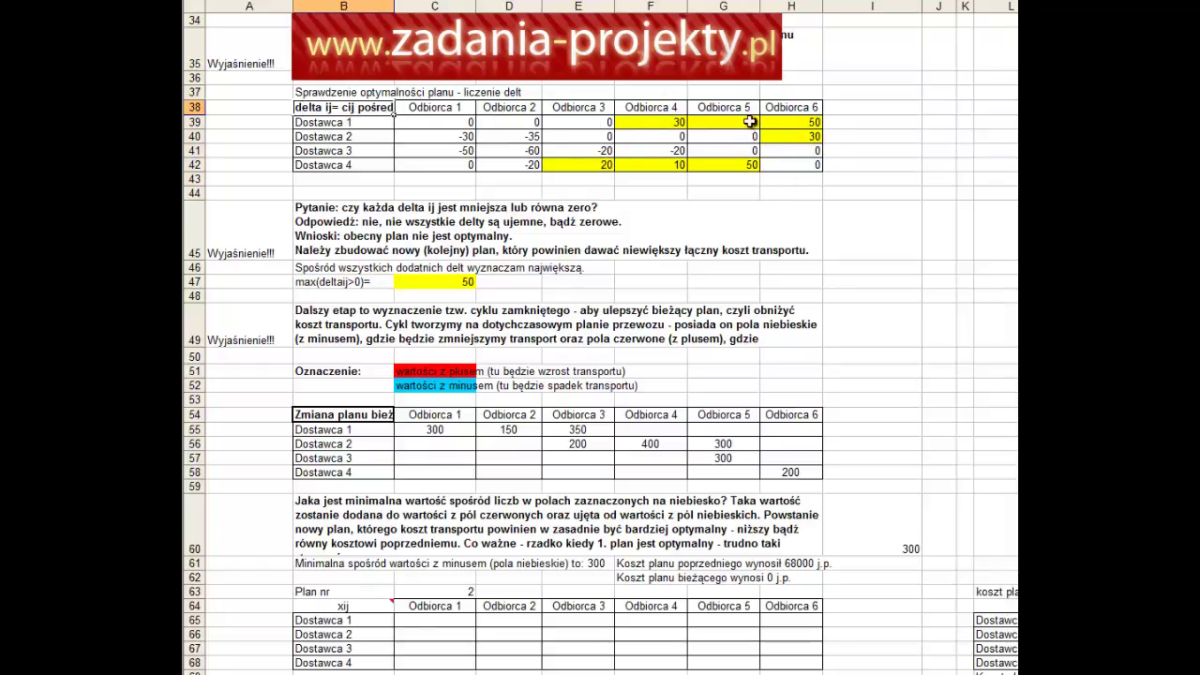
{"action": "left_click", "coordinate": [779, 165]}
{"action": "left_click_drag", "start_coordinate": [754, 161], "coordinate": [460, 113]}
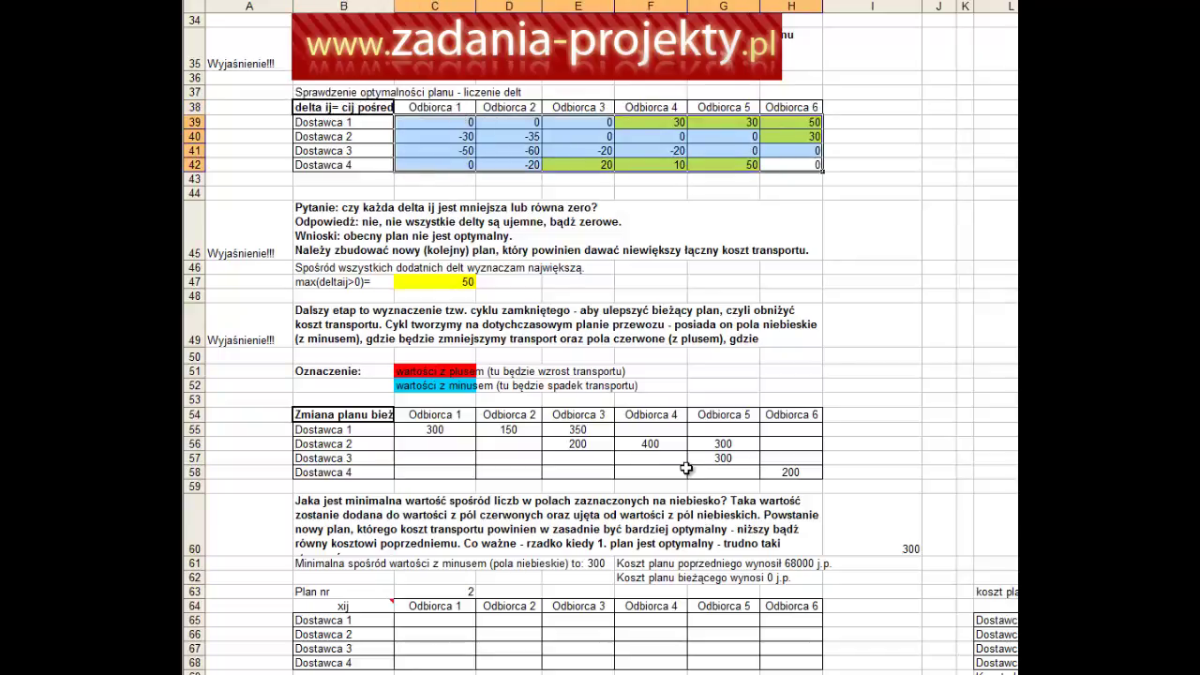
- Locate the largest positive deltas, the two 50s, in the delta table
{"action": "left_click", "coordinate": [781, 222]}
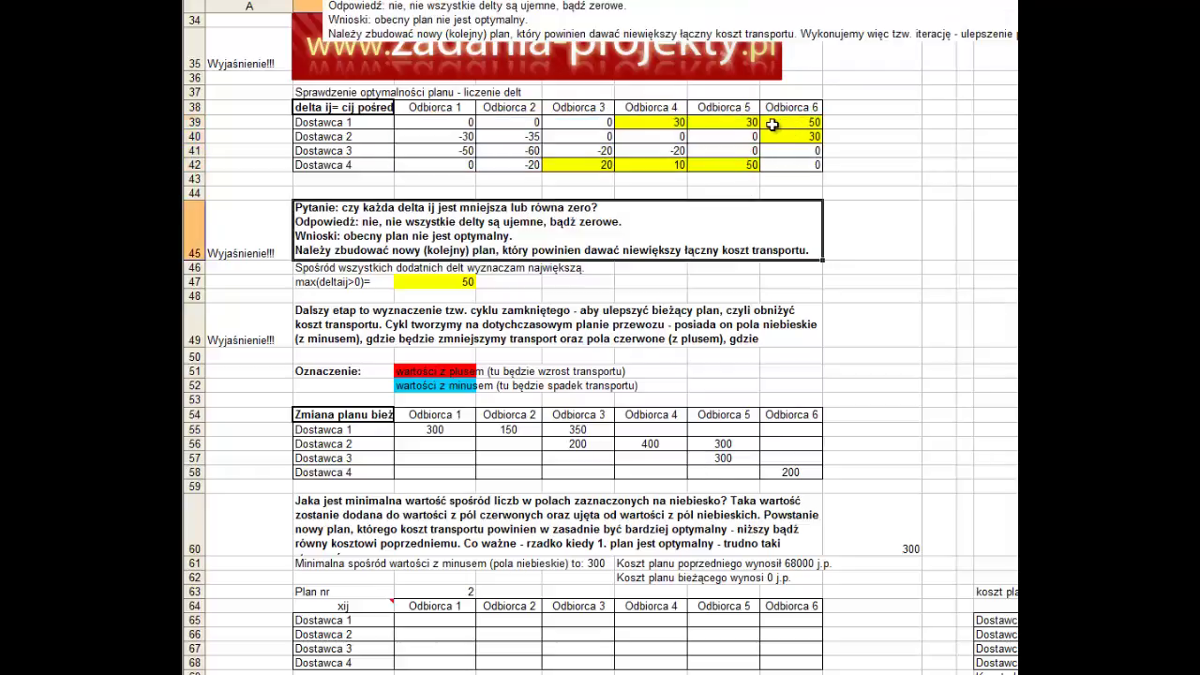
{"action": "left_click", "coordinate": [771, 124]}
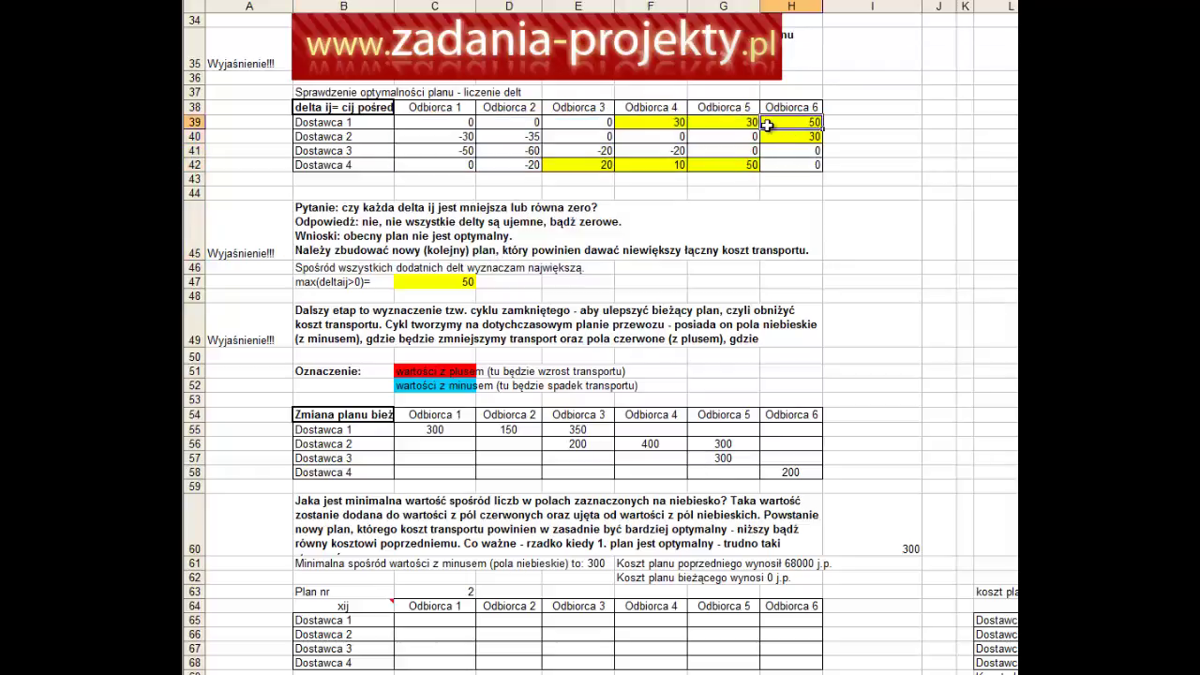
{"action": "left_click", "coordinate": [731, 166]}
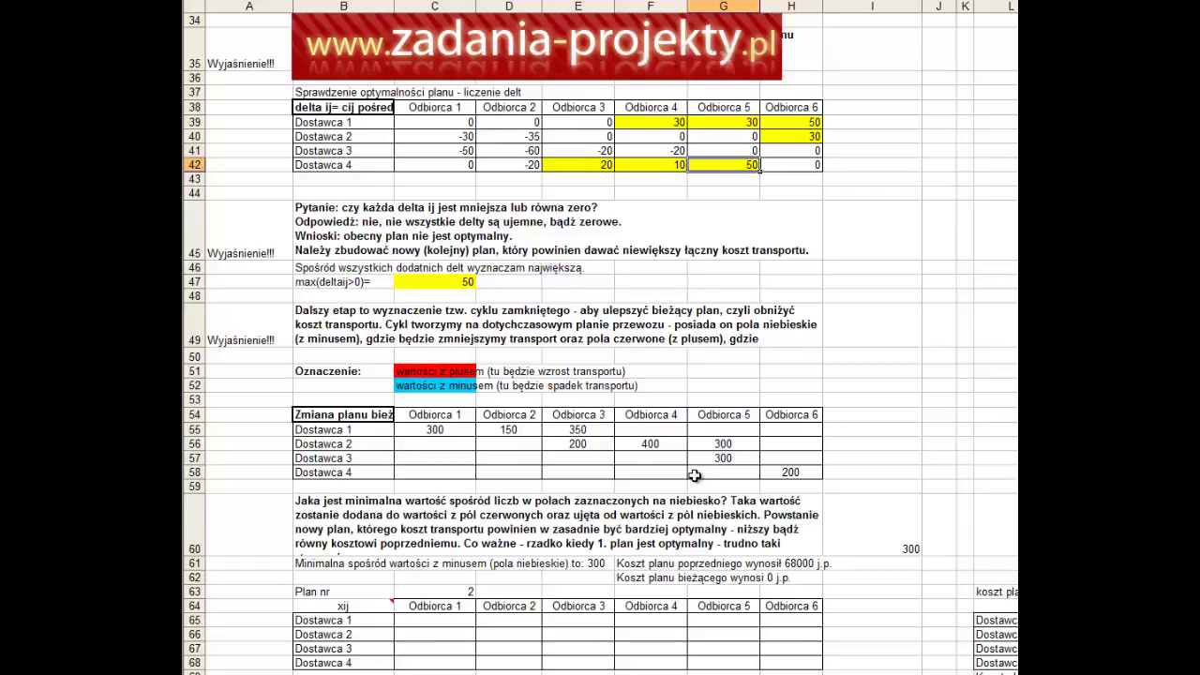
{"action": "left_click_drag", "start_coordinate": [787, 122], "coordinate": [722, 137]}
{"action": "left_click_drag", "start_coordinate": [646, 141], "coordinate": [450, 165]}
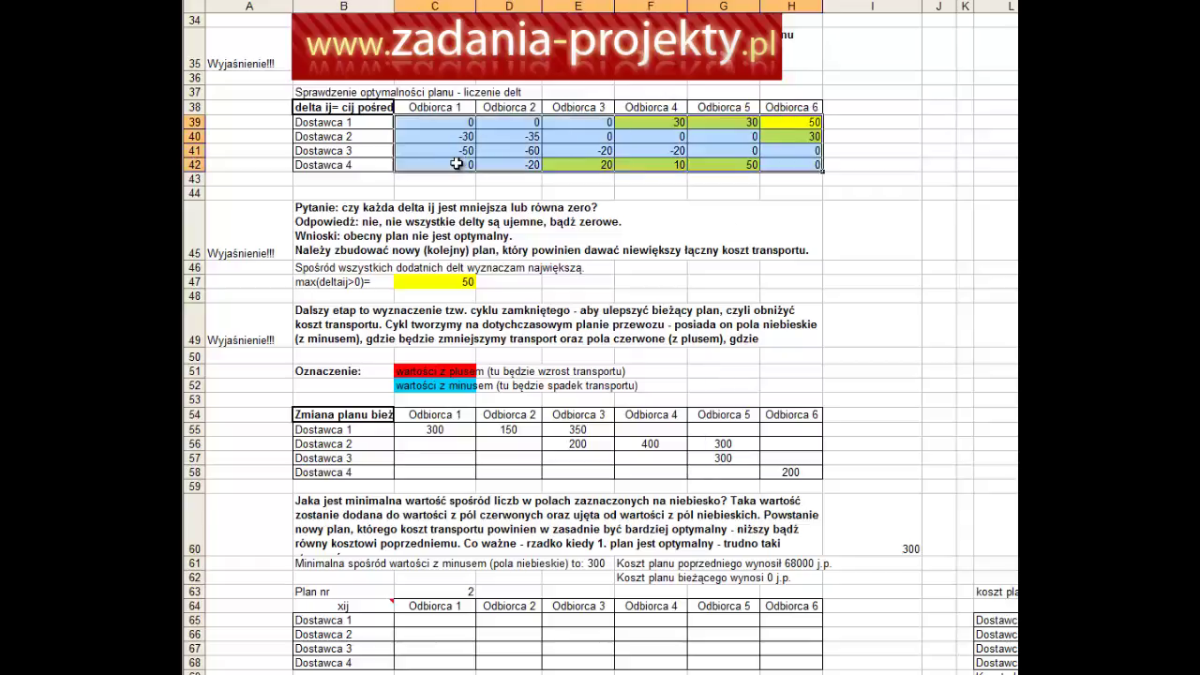
{"action": "left_click", "coordinate": [784, 122]}
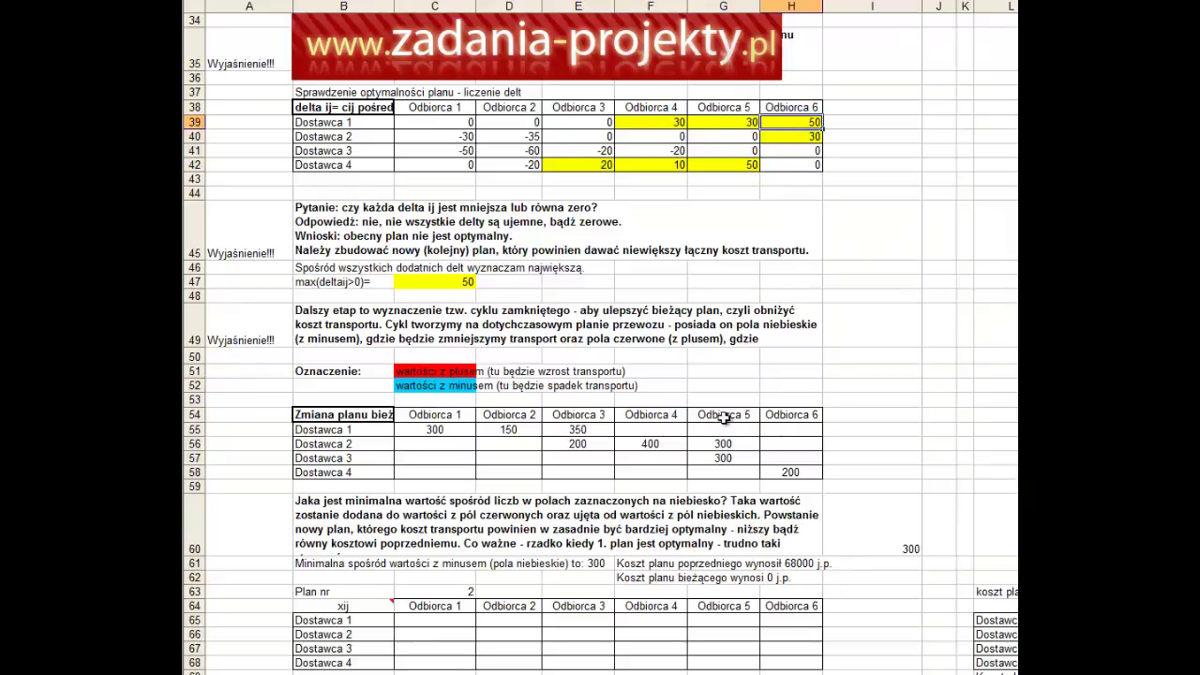
- Mark a trial cycle: H55 and E56 red, E55 and G56 light blue
{"action": "mouse_move", "coordinate": [417, 431]}
{"action": "left_mouse_down"}
{"action": "mouse_move", "coordinate": [750, 463]}
{"action": "mouse_move", "coordinate": [783, 476]}
{"action": "left_mouse_up"}
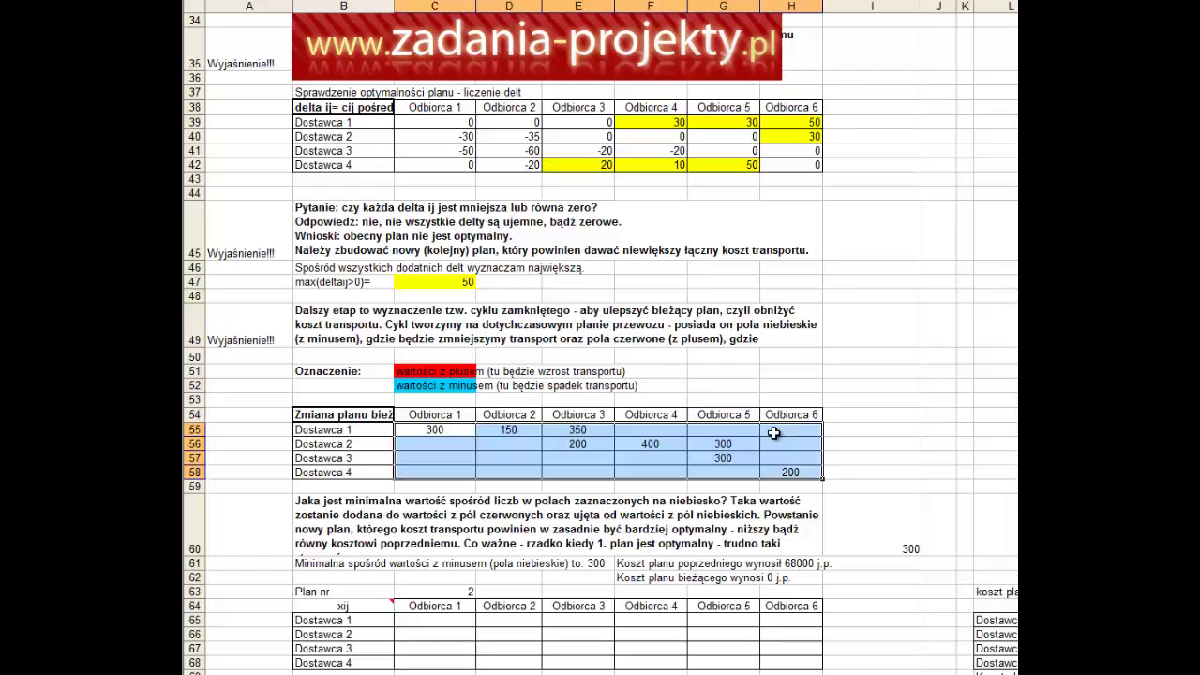
{"action": "left_click", "coordinate": [773, 432]}
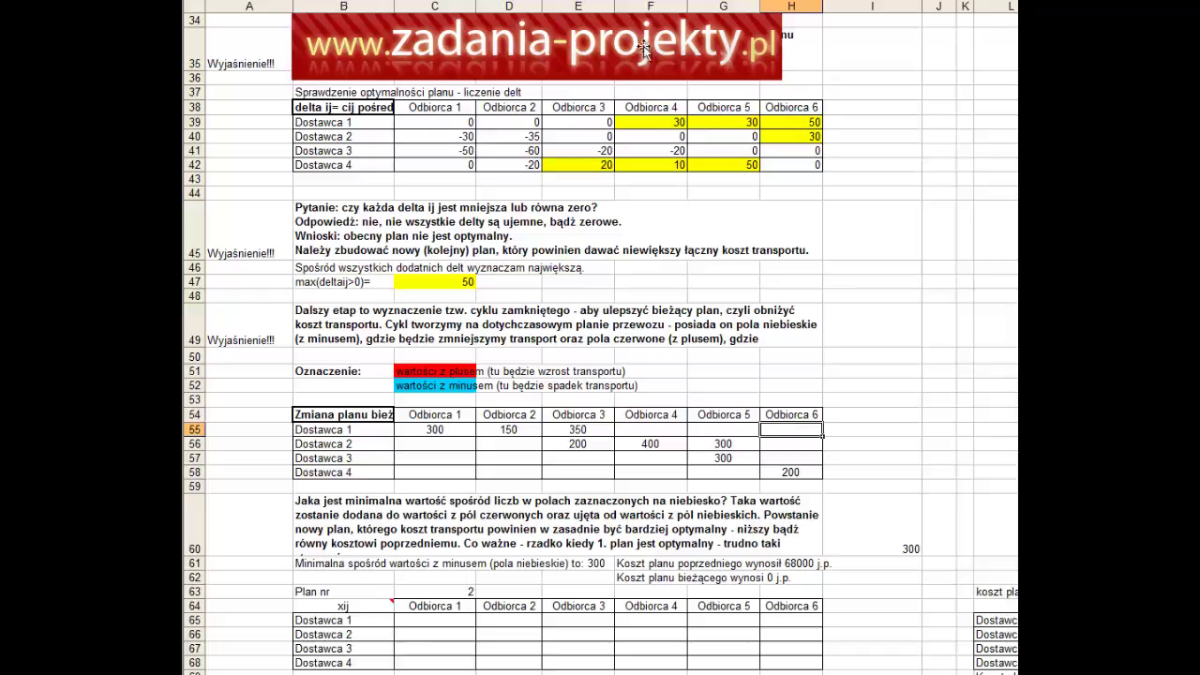
{"action": "left_click", "coordinate": [713, 0]}
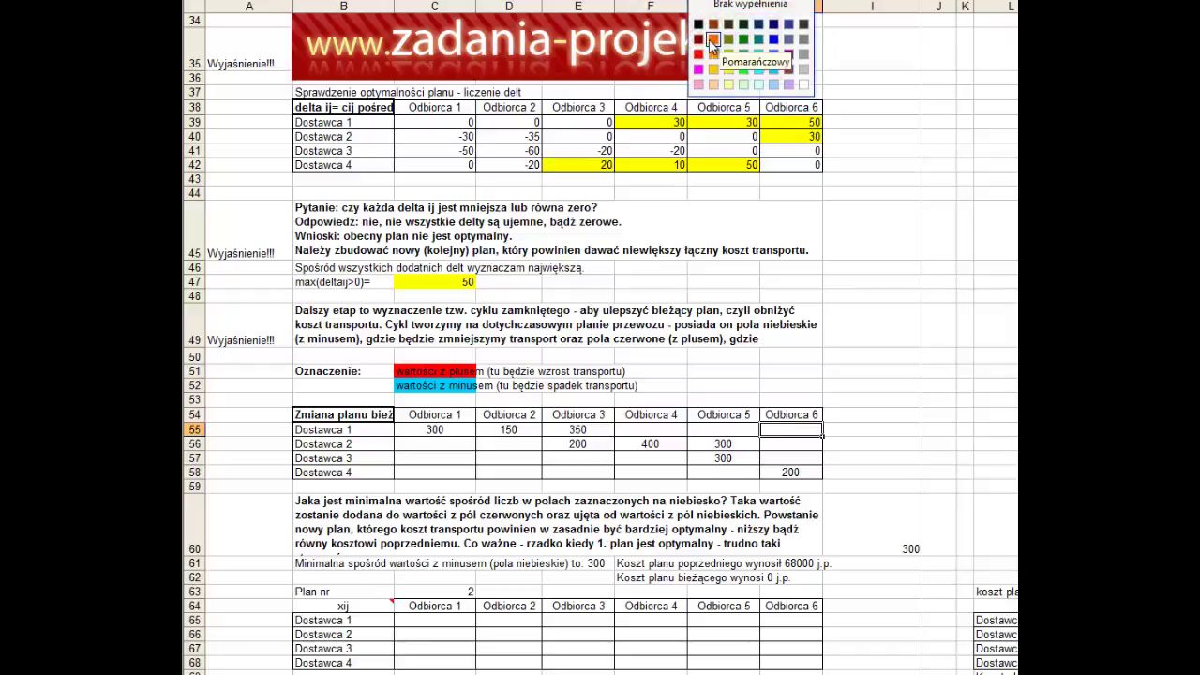
{"action": "left_click", "coordinate": [703, 54]}
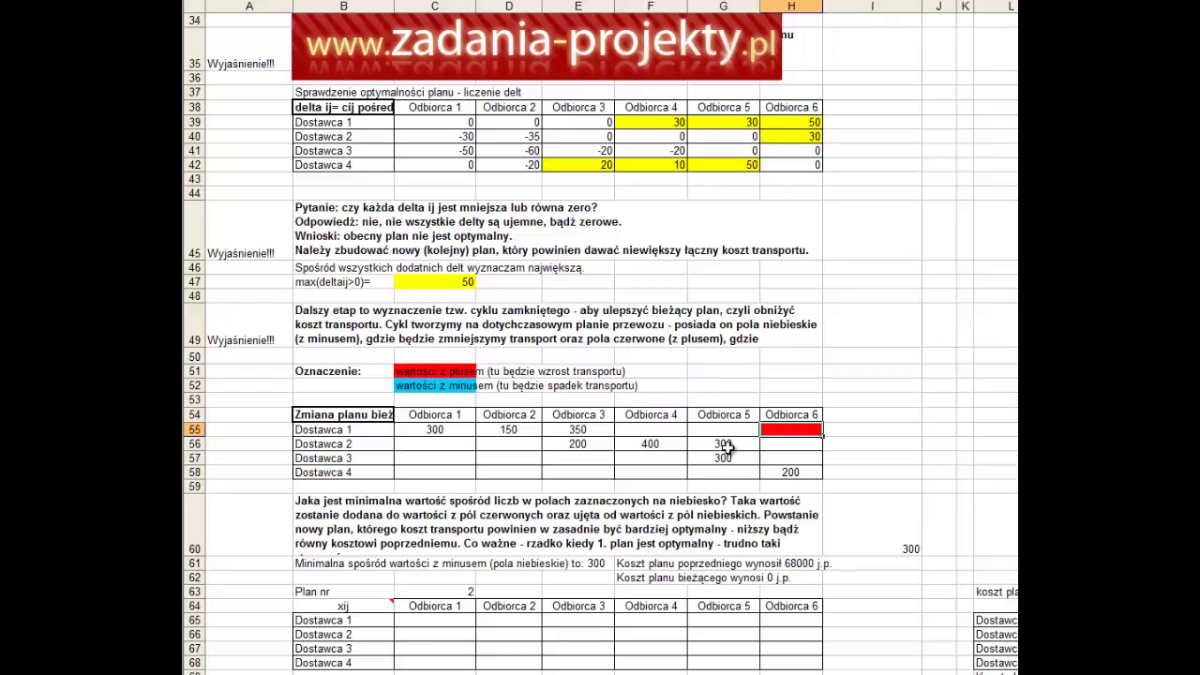
{"action": "left_click", "coordinate": [587, 430]}
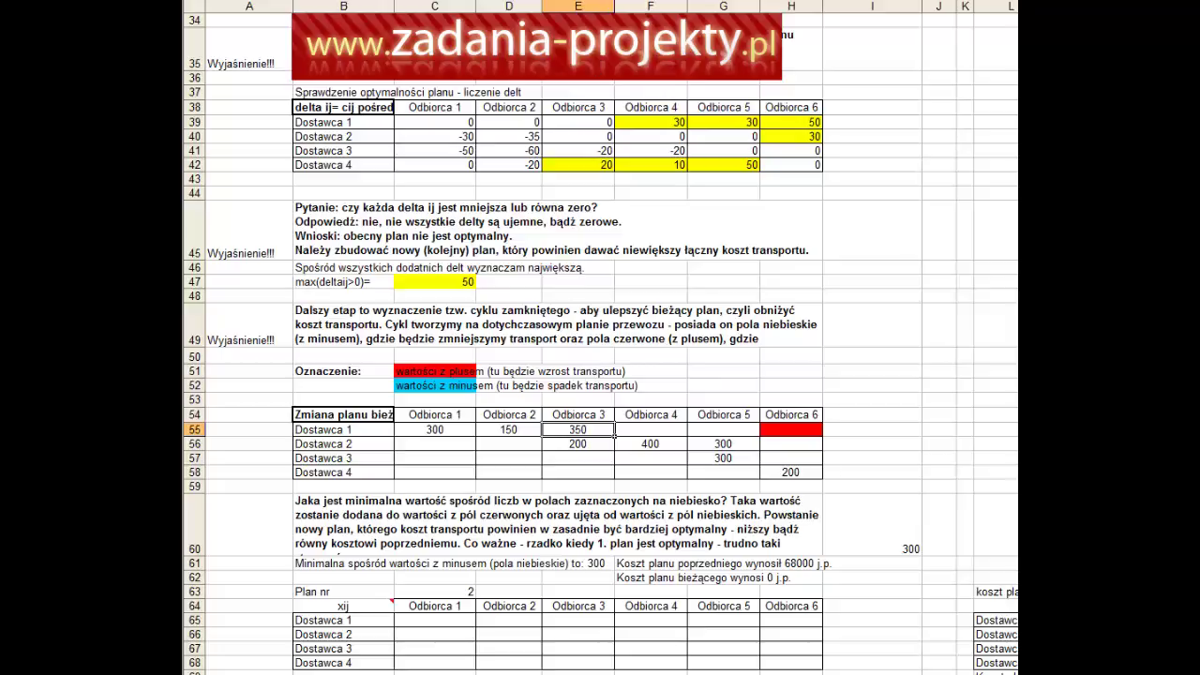
{"action": "left_click", "coordinate": [699, 0]}
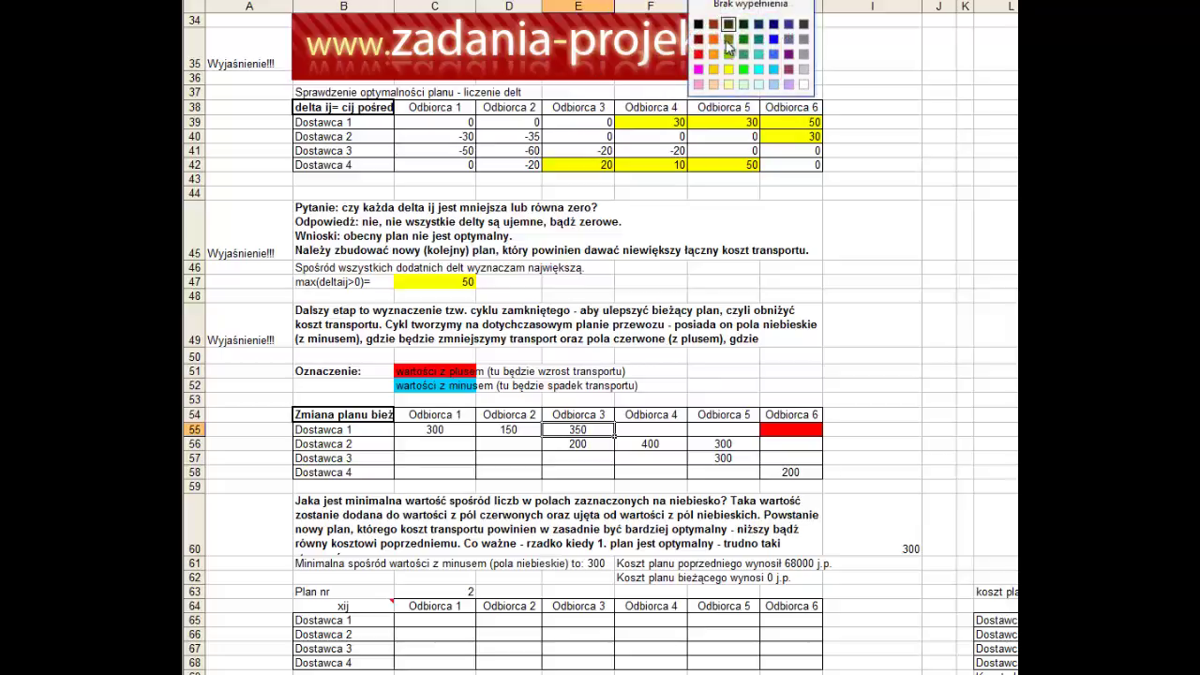
{"action": "left_click", "coordinate": [774, 85]}
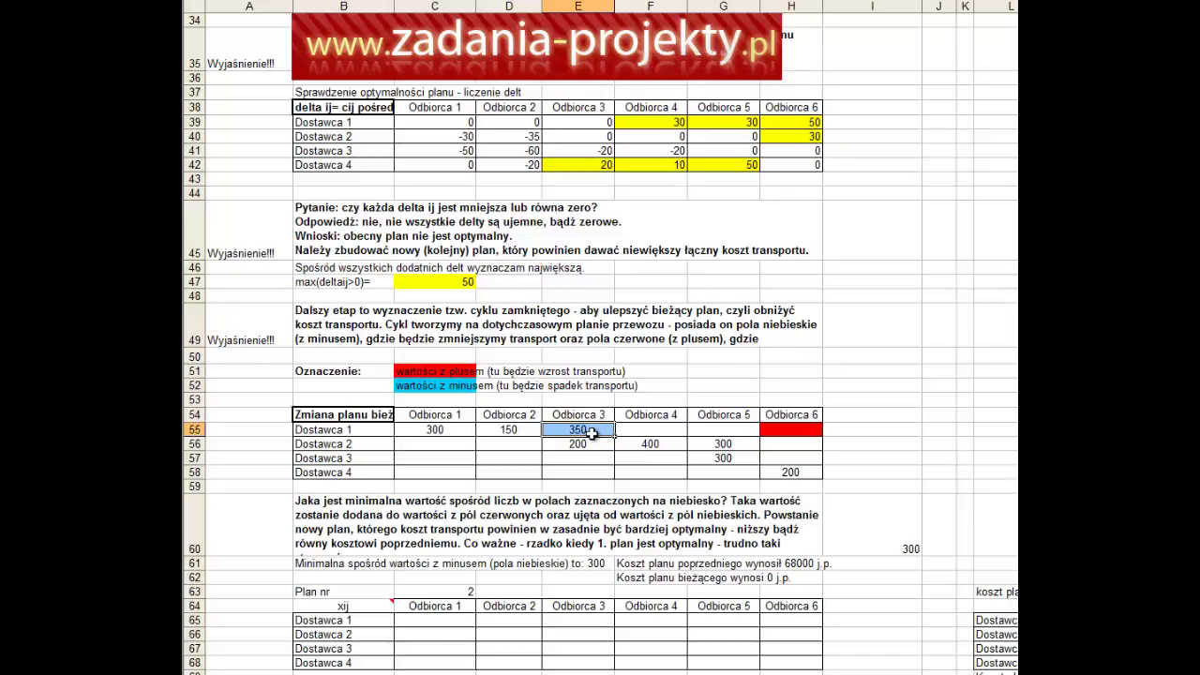
{"action": "left_click", "coordinate": [582, 448]}
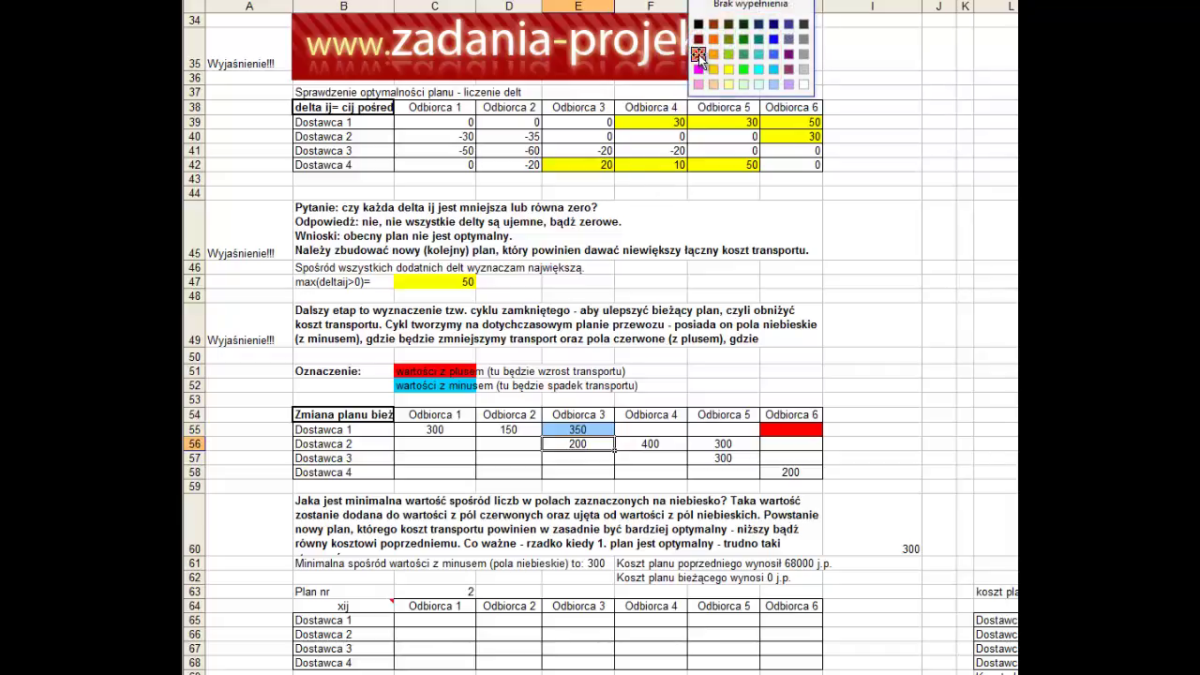
{"action": "left_click", "coordinate": [698, 59]}
{"action": "left_click", "coordinate": [720, 443]}
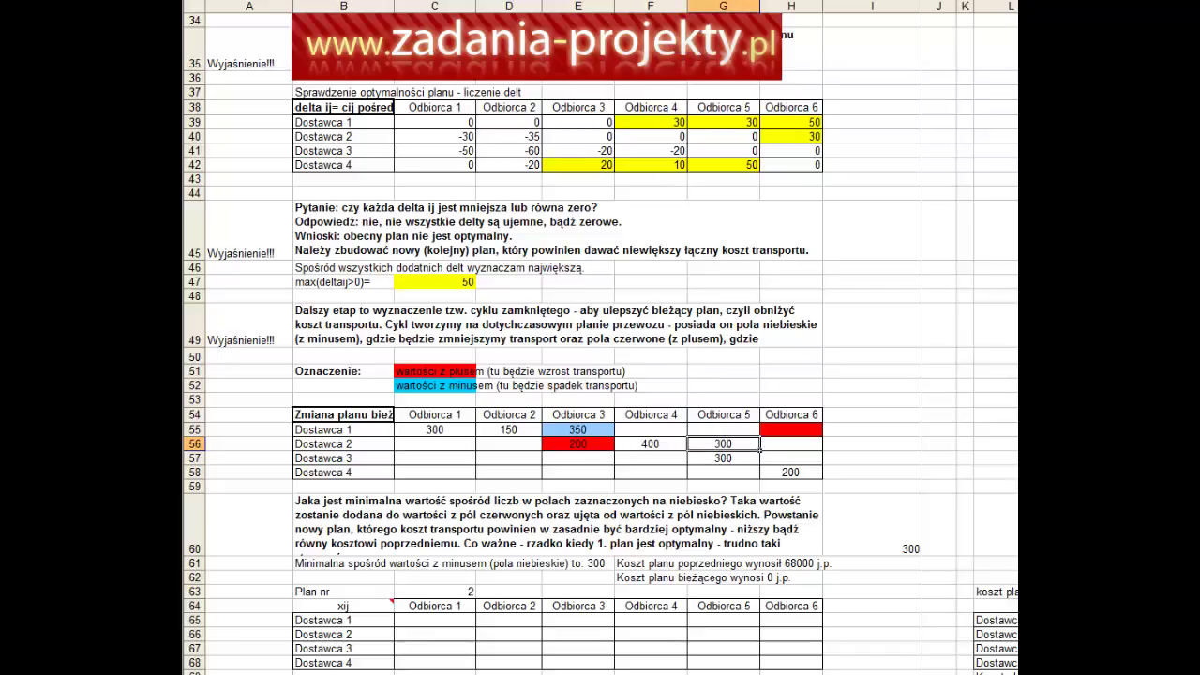
{"action": "left_click", "coordinate": [712, 2]}
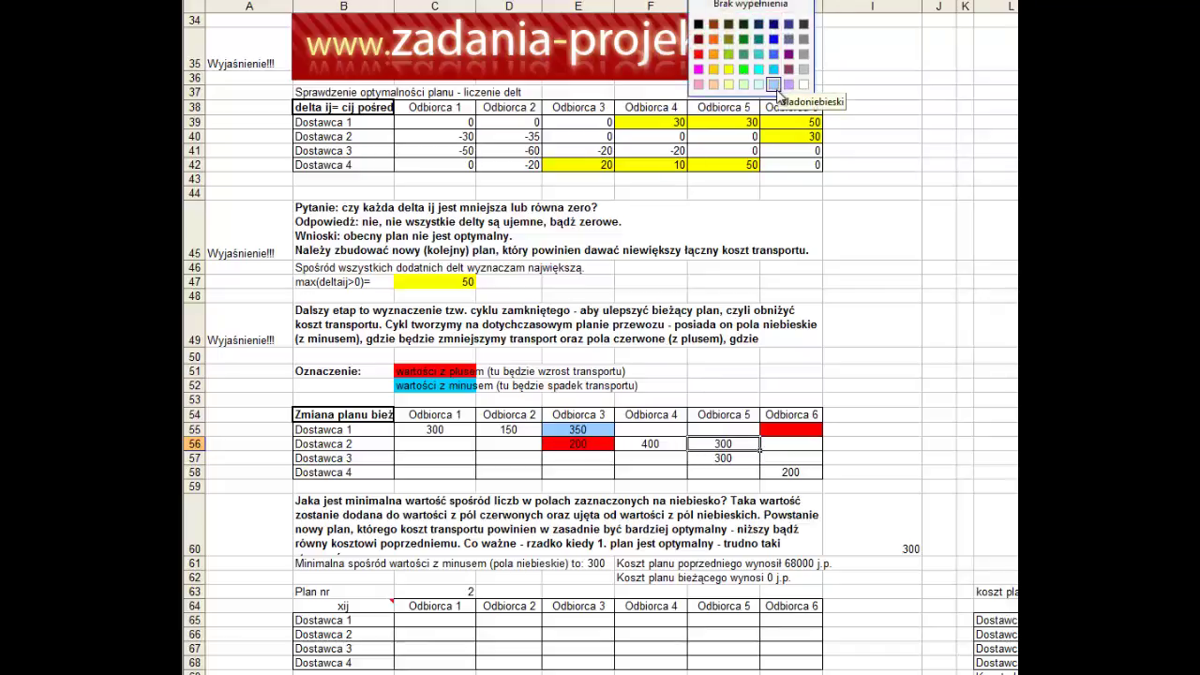
{"action": "left_click", "coordinate": [774, 85]}
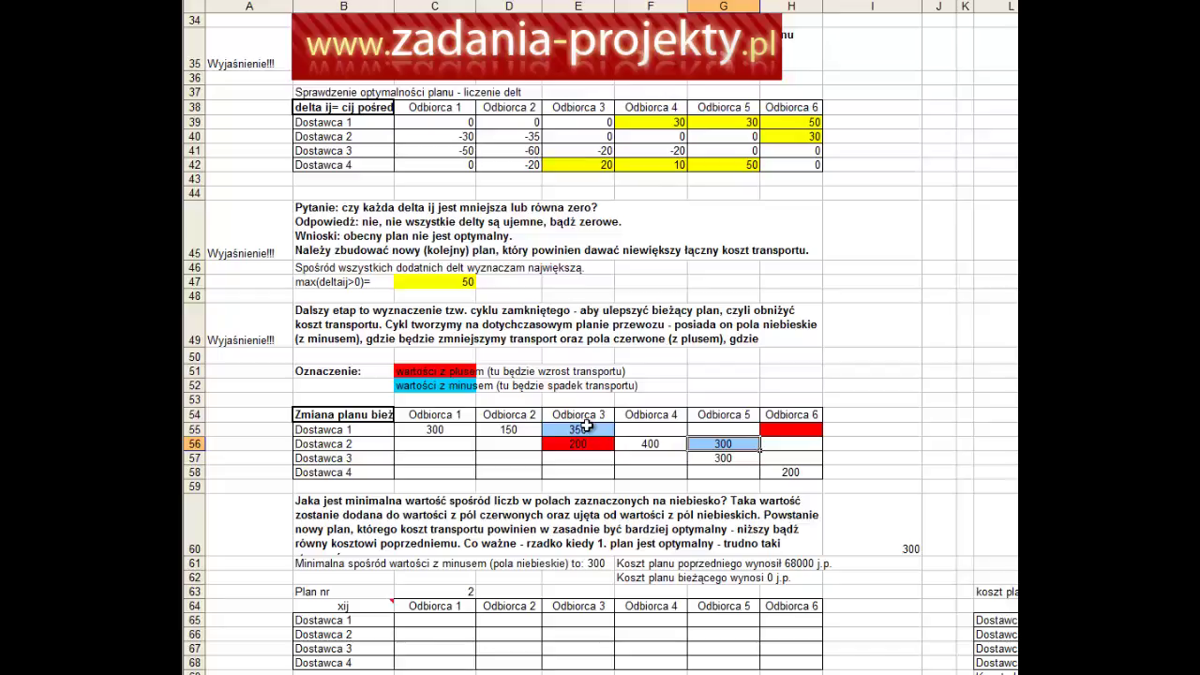
- Remove the red and blue fills from the cycle cells E55:H58
{"action": "left_click", "coordinate": [715, 460]}
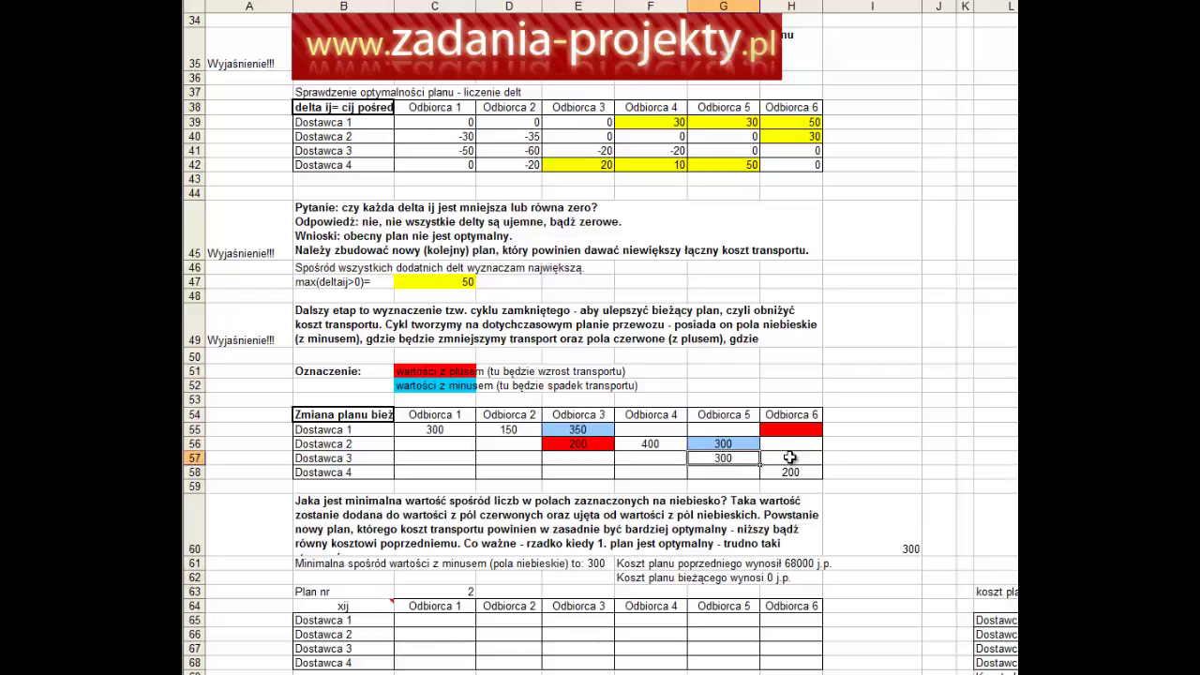
{"action": "left_click_drag", "start_coordinate": [790, 472], "coordinate": [574, 429]}
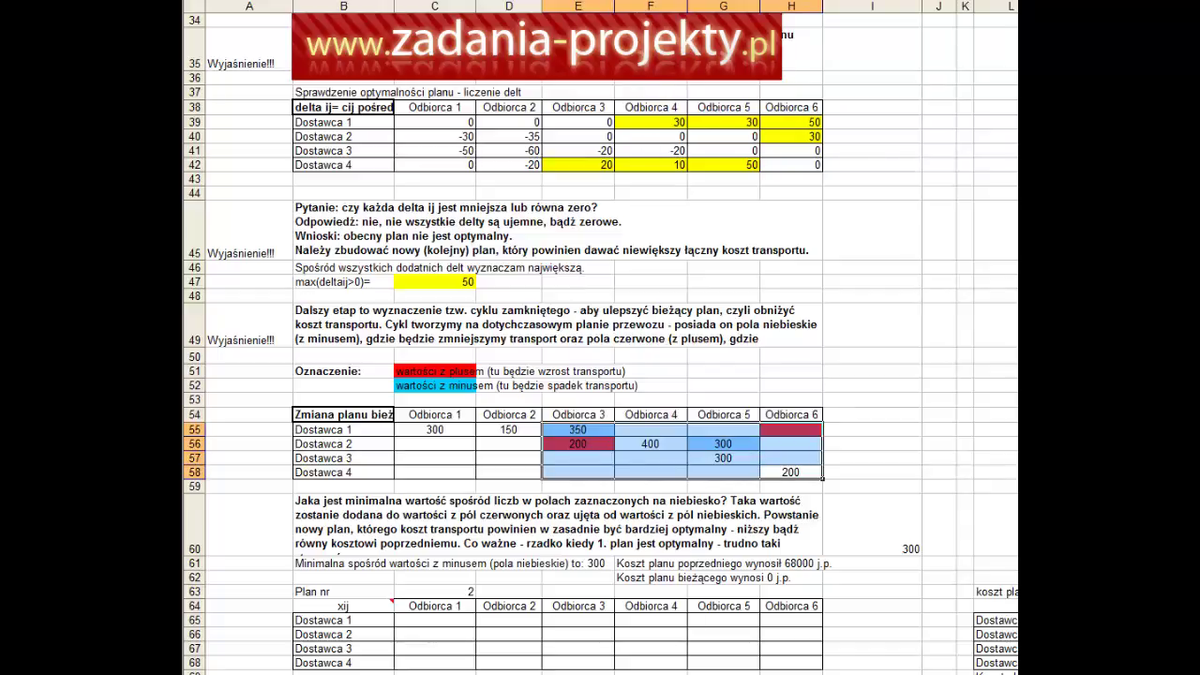
{"action": "left_click", "coordinate": [750, 6]}
{"action": "left_click", "coordinate": [732, 487]}
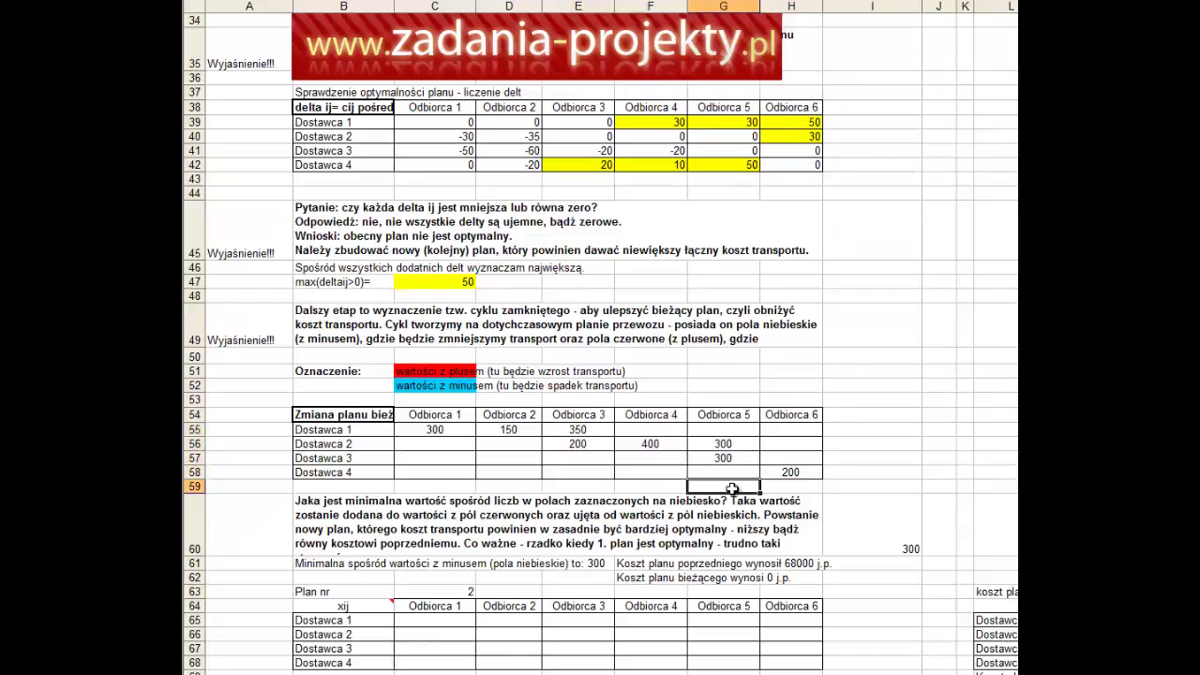
- Re-examine the 50 deltas (H39, G42) and 30 deltas (G39, F39, H40) against plan cells G58, H58 and G55
{"action": "left_click", "coordinate": [777, 124]}
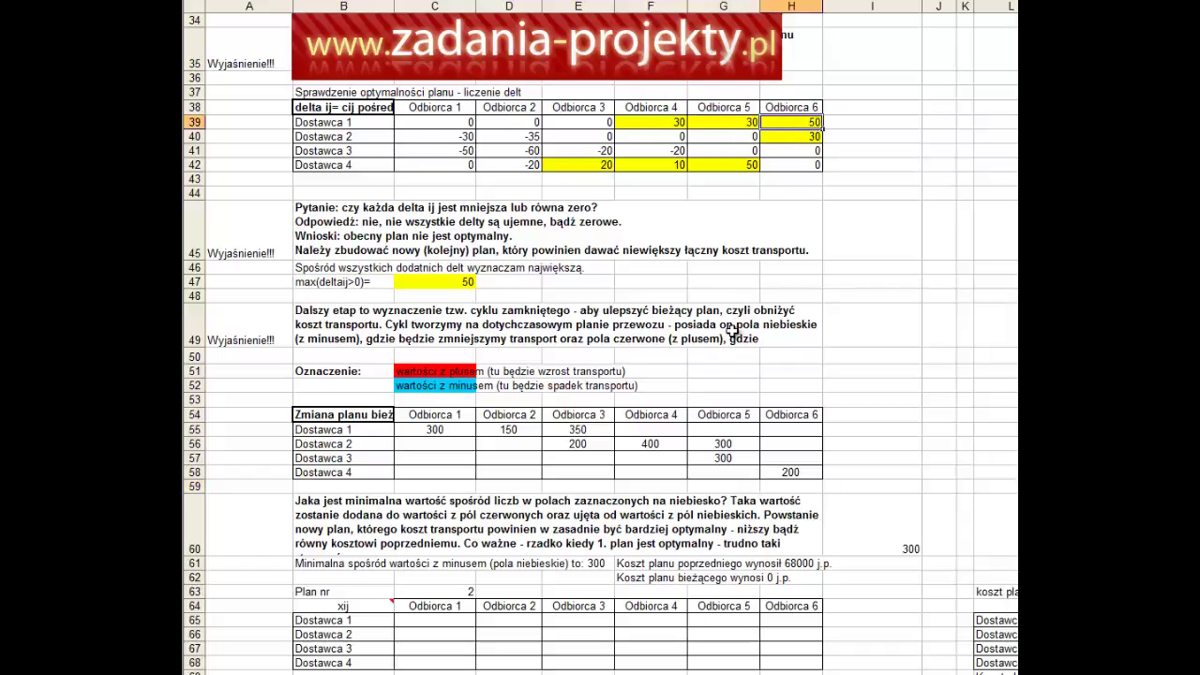
{"action": "left_click", "coordinate": [726, 165]}
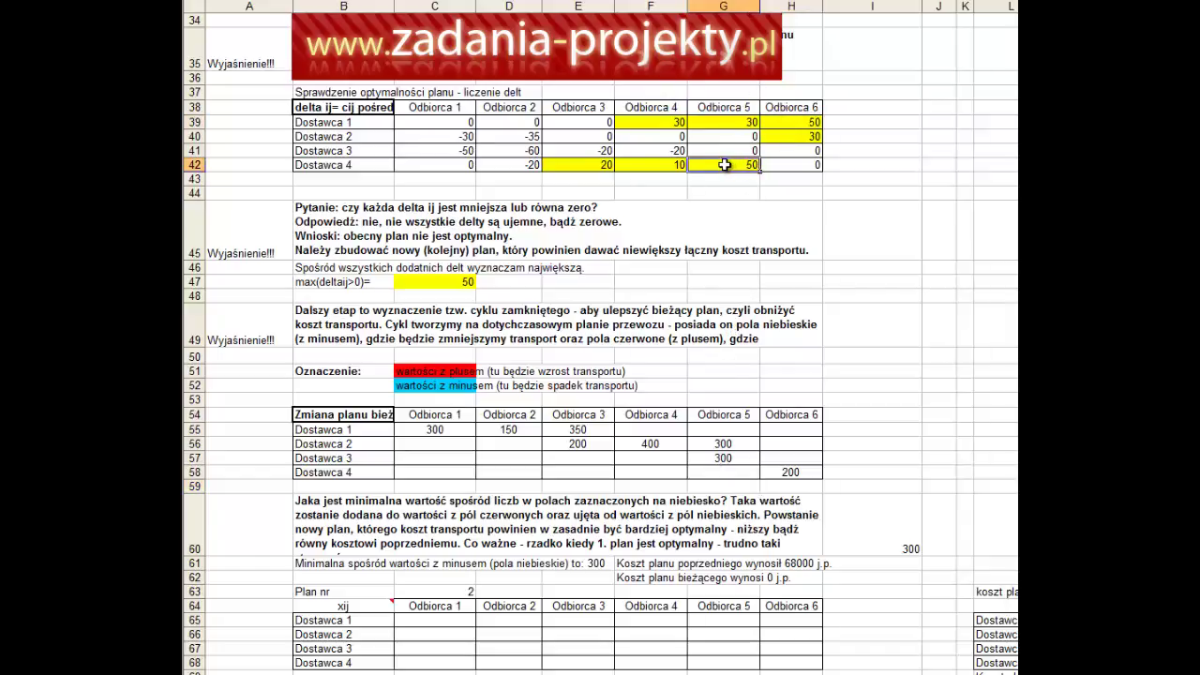
{"action": "left_click", "coordinate": [714, 475]}
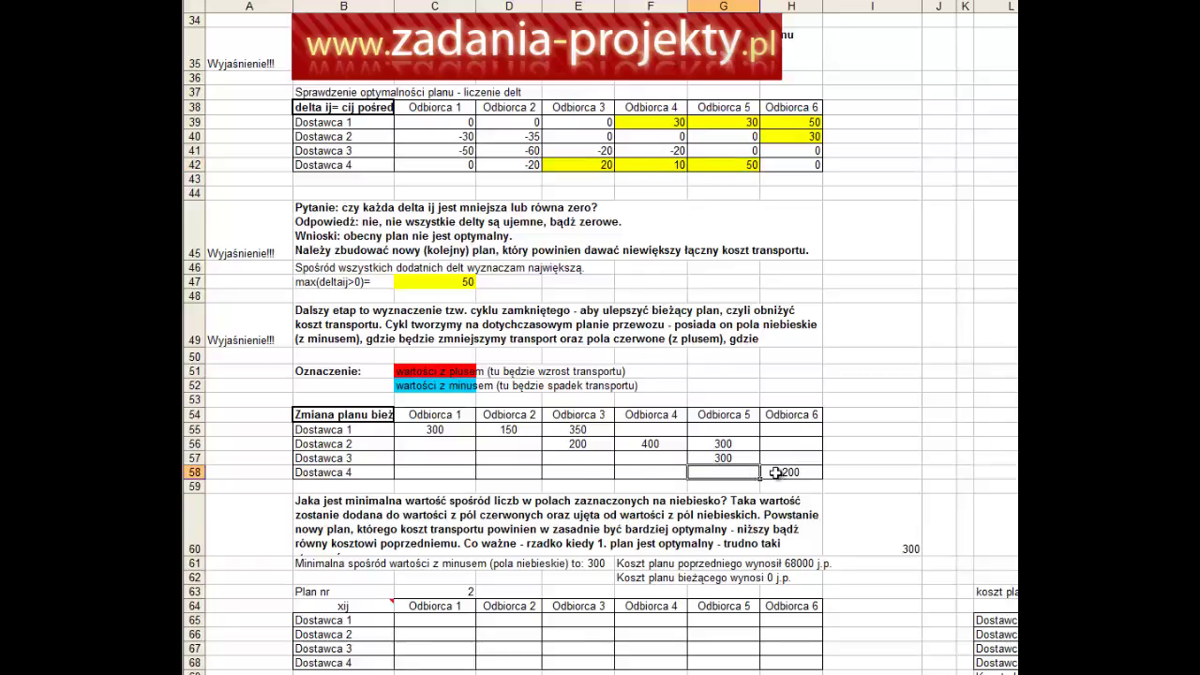
{"action": "left_click", "coordinate": [778, 472]}
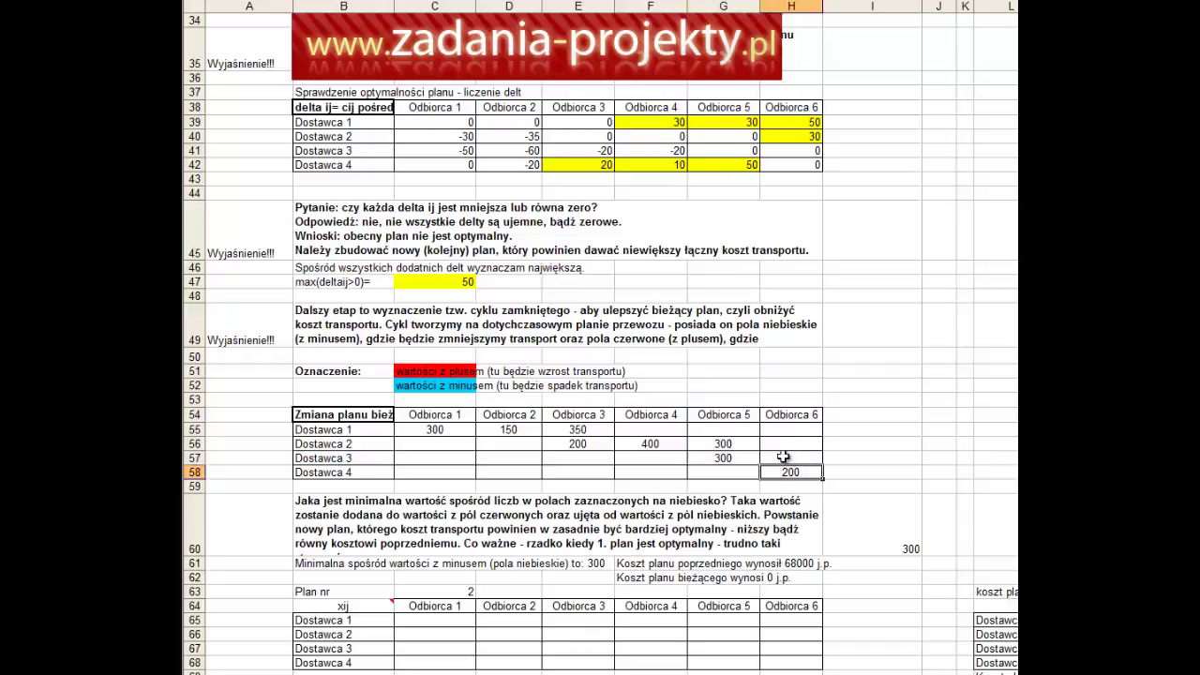
{"action": "left_click", "coordinate": [745, 474]}
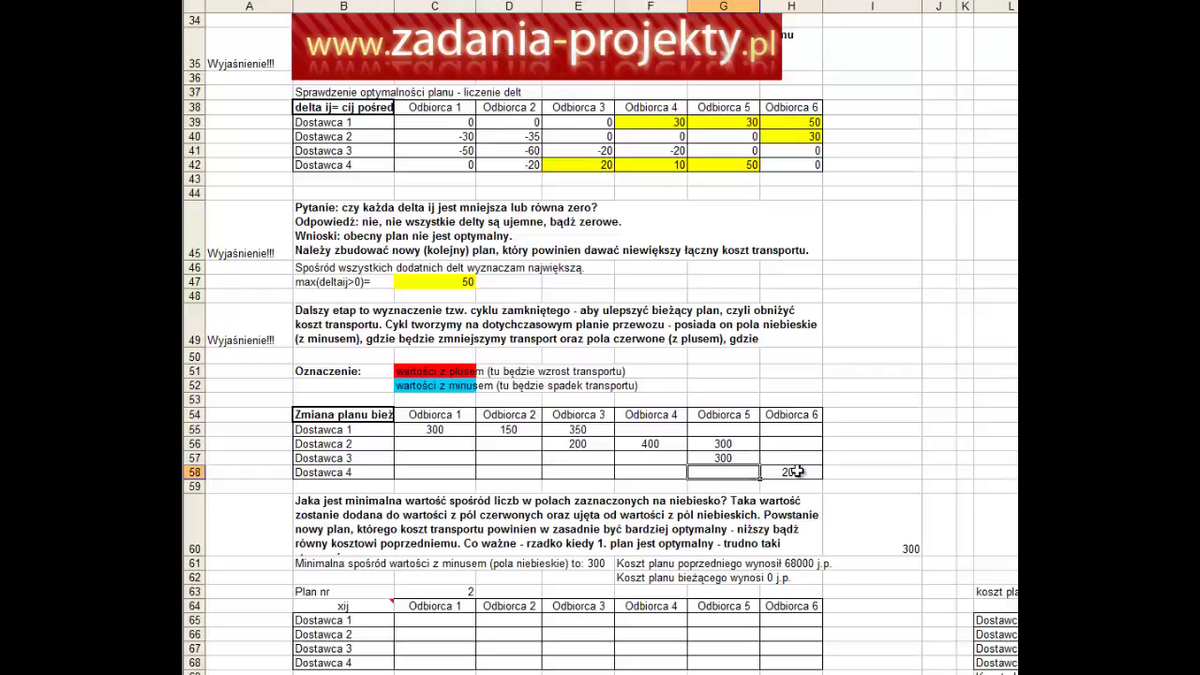
{"action": "left_click", "coordinate": [797, 474]}
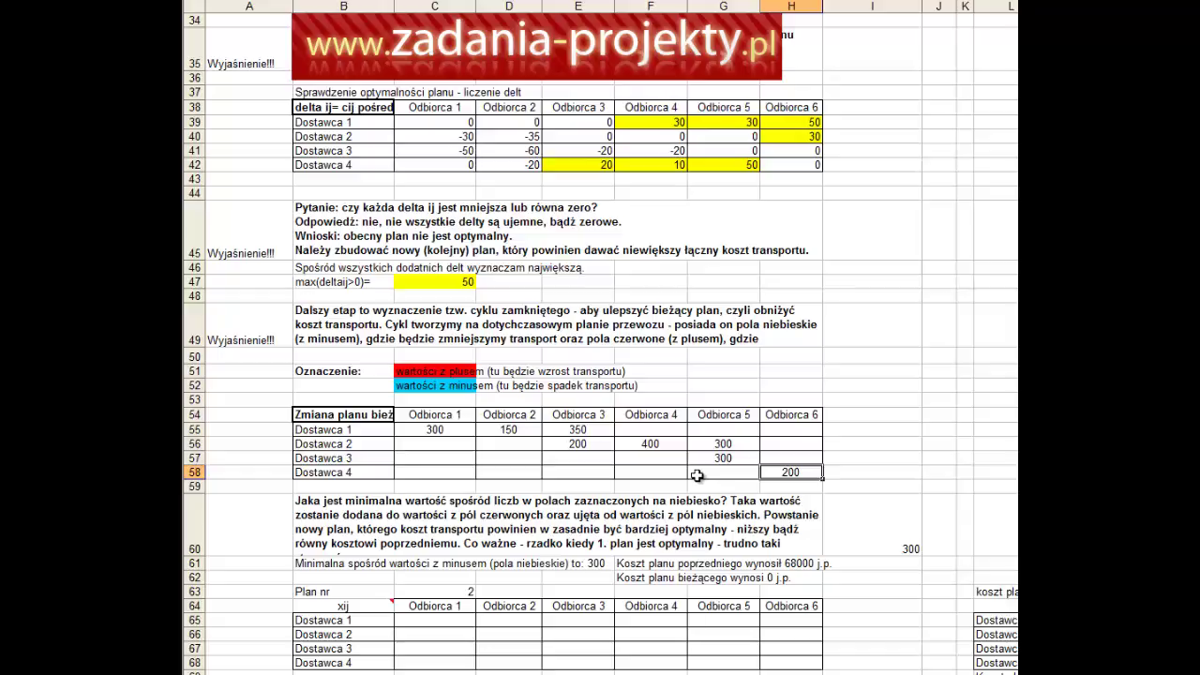
{"action": "left_click", "coordinate": [736, 120]}
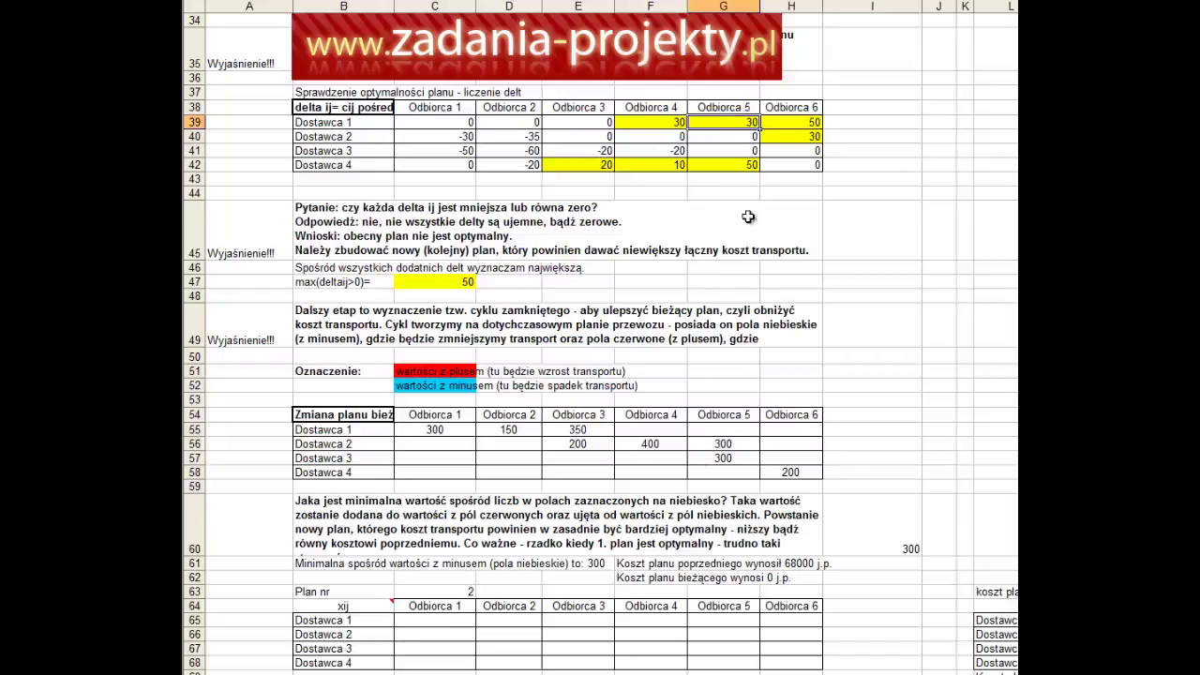
{"action": "left_click", "coordinate": [673, 126]}
{"action": "left_click", "coordinate": [787, 139]}
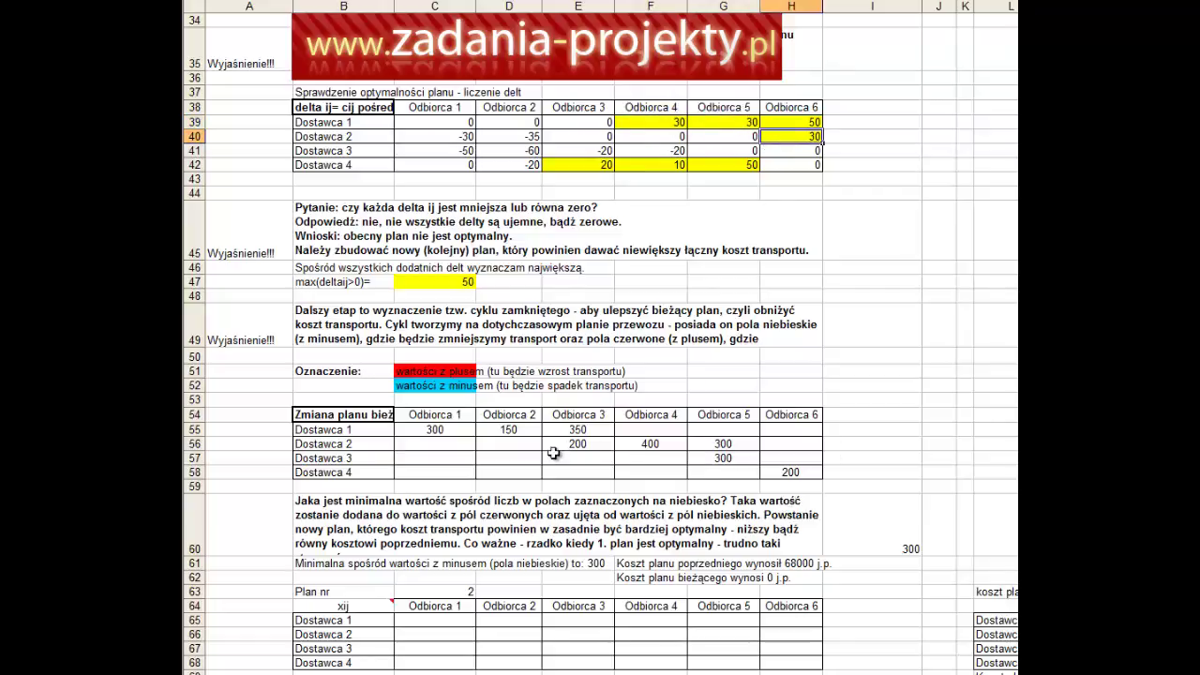
{"action": "left_click", "coordinate": [722, 430]}
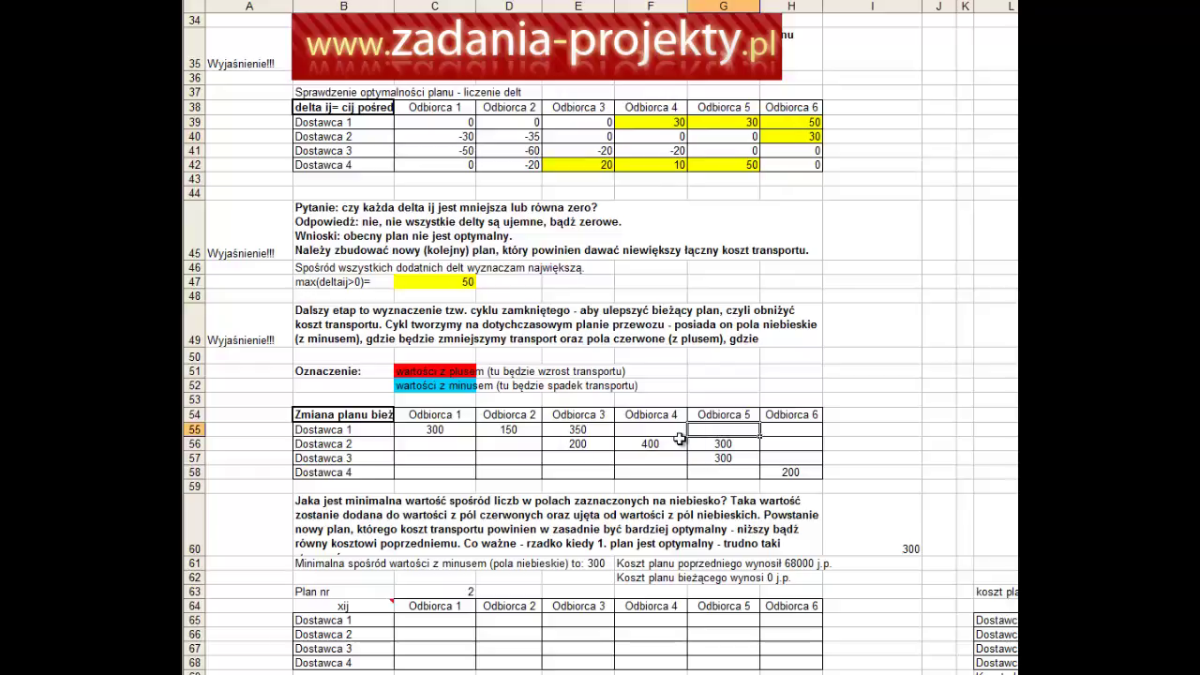
- Fill G55 and E56 red, and E55 and G56 light blue, repeating the blue with F4
{"action": "left_click", "coordinate": [722, 122]}
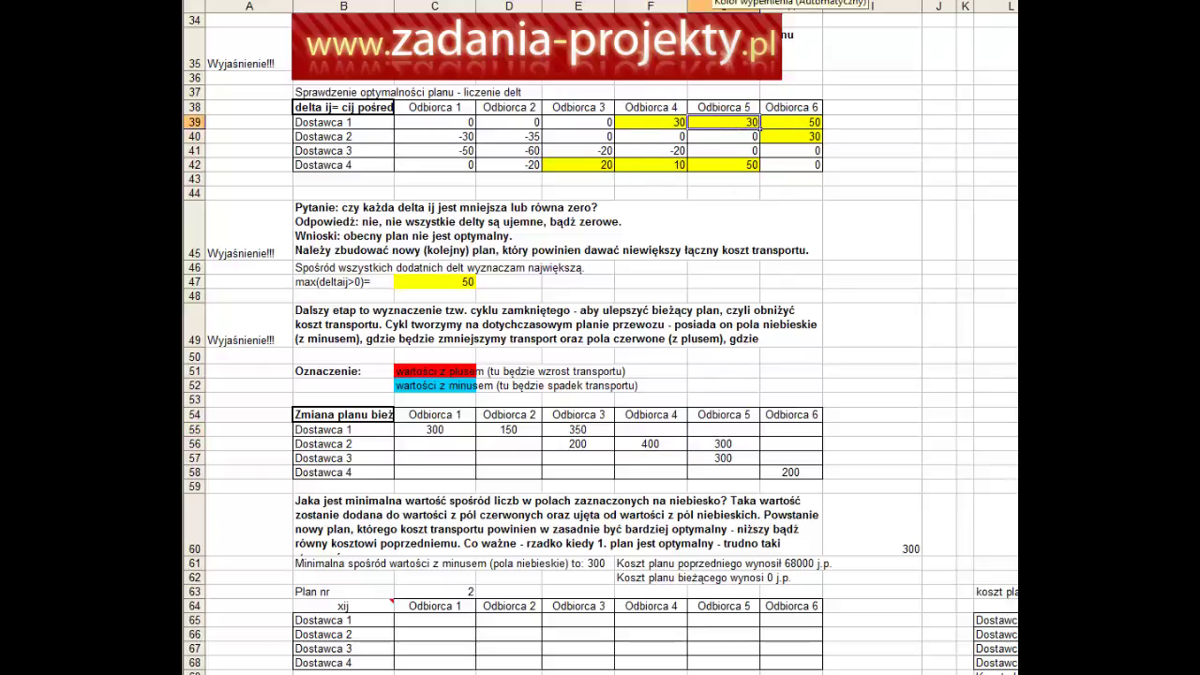
{"action": "left_click", "coordinate": [718, 1]}
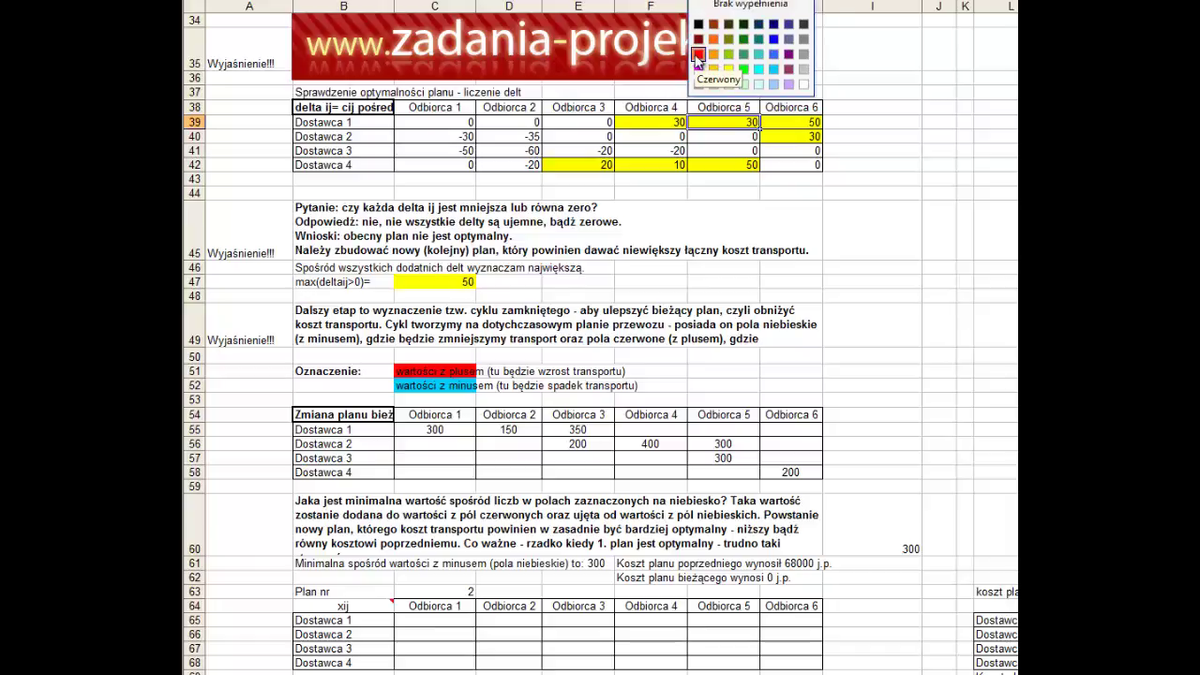
{"action": "left_click", "coordinate": [701, 70]}
{"action": "left_click", "coordinate": [724, 427]}
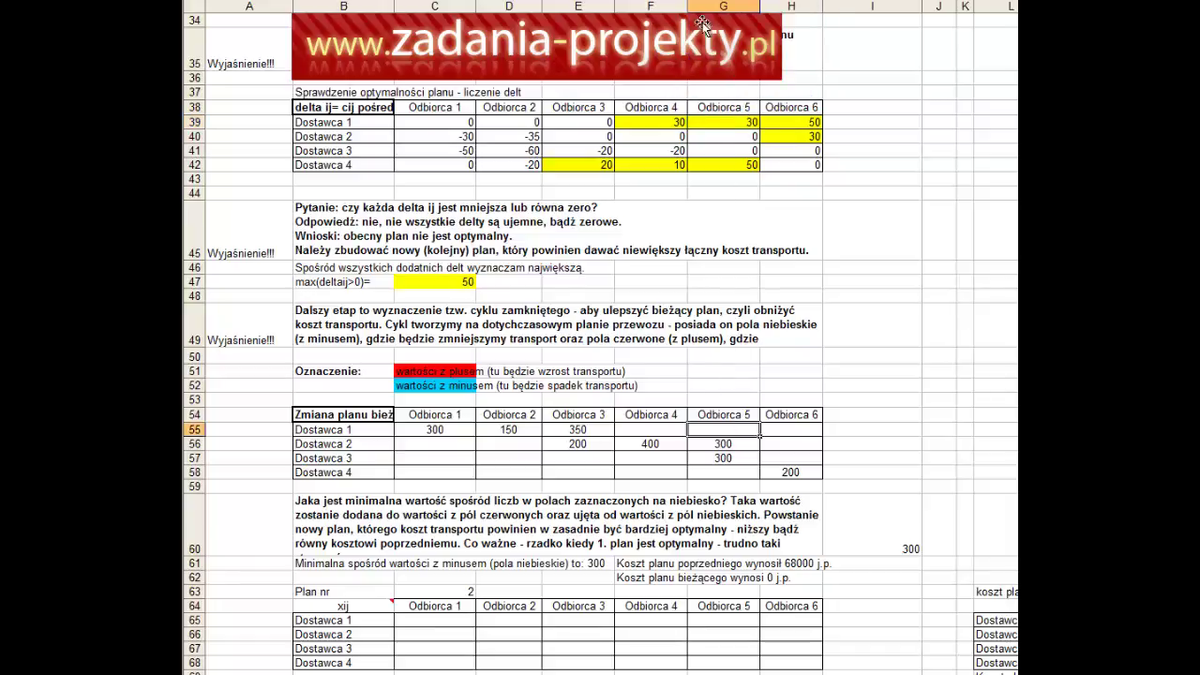
{"action": "left_click", "coordinate": [697, 24]}
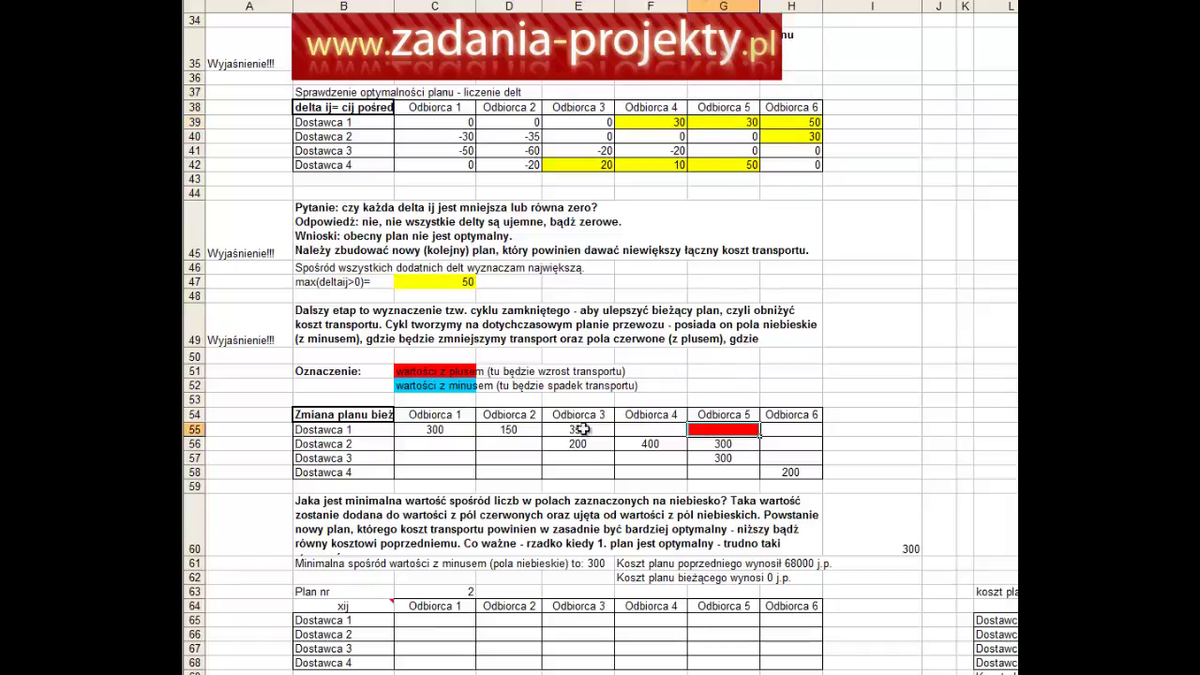
{"action": "left_click", "coordinate": [577, 429]}
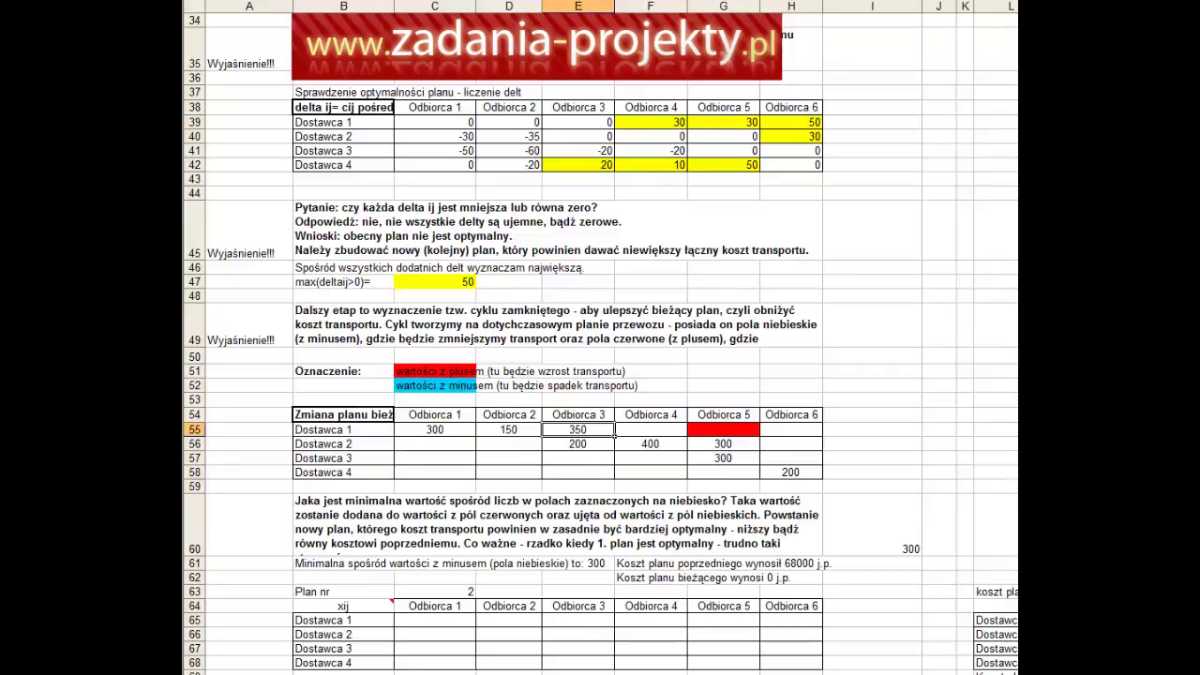
{"action": "left_click", "coordinate": [776, 83]}
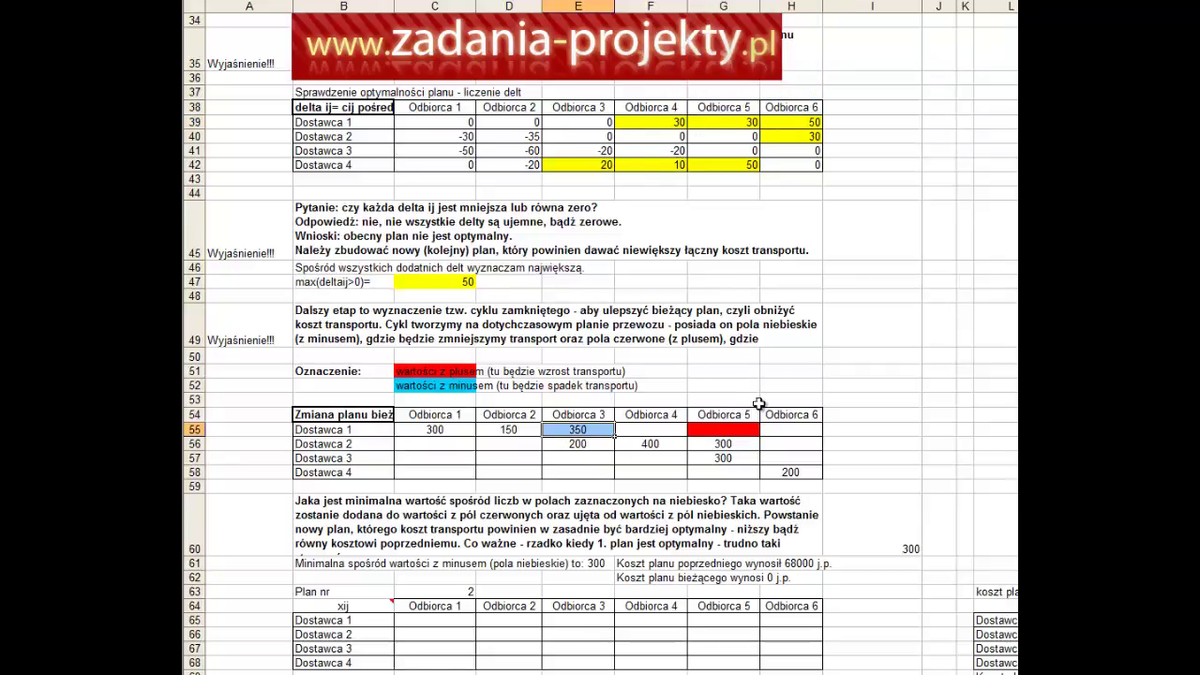
{"action": "left_click", "coordinate": [718, 443]}
{"action": "key", "text": "F4"}
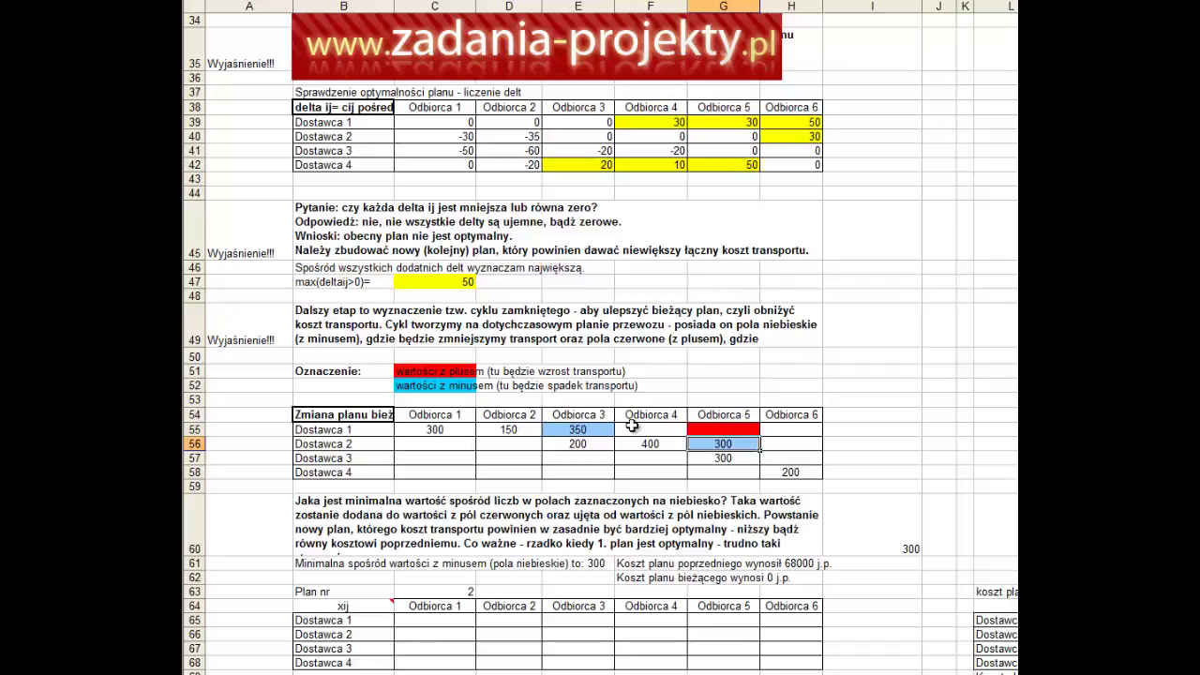
{"action": "left_click", "coordinate": [595, 444]}
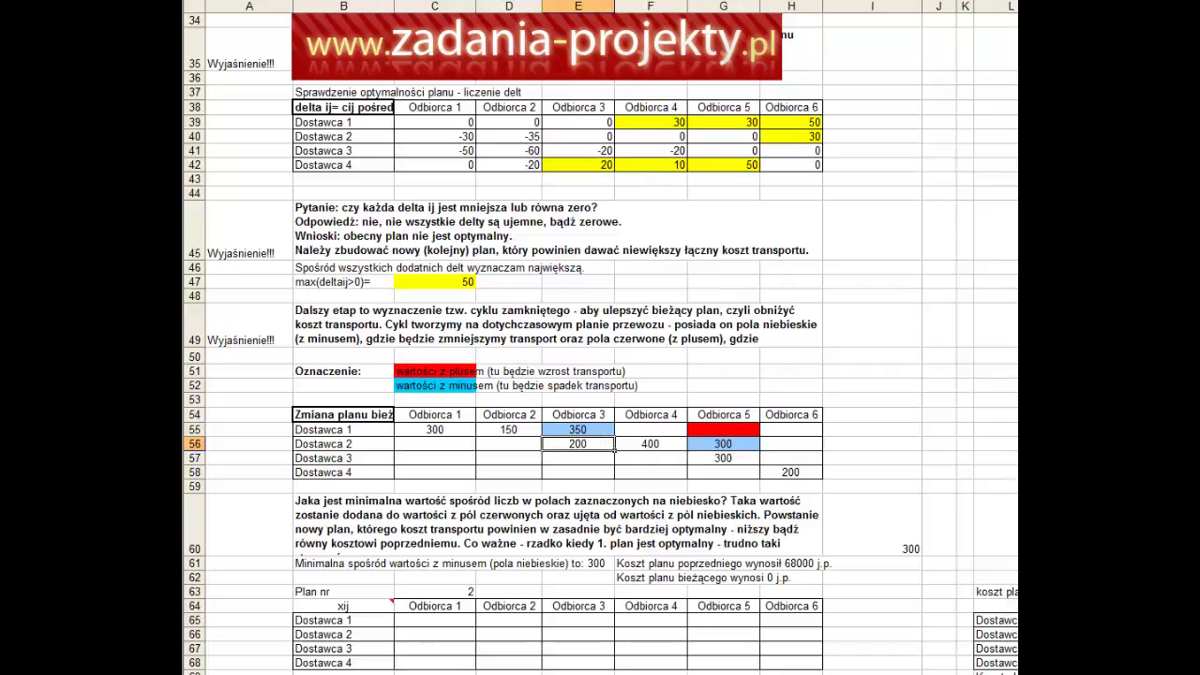
{"action": "left_click", "coordinate": [703, 2]}
{"action": "left_click", "coordinate": [699, 54]}
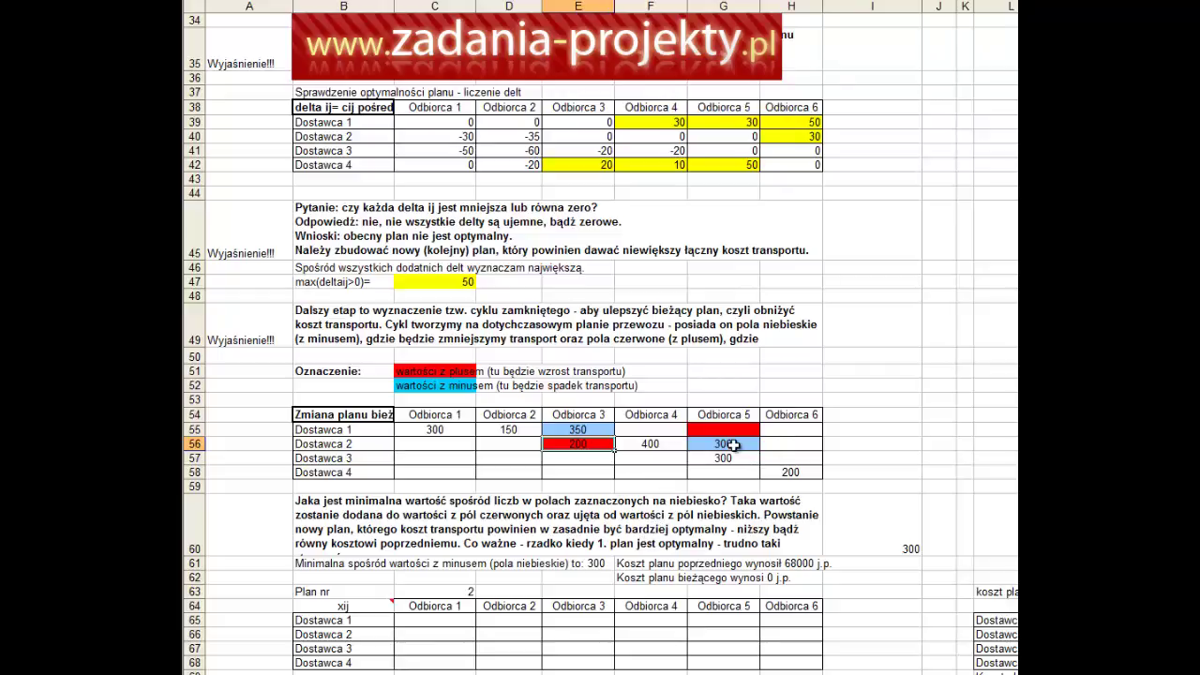
{"action": "mouse_move", "coordinate": [720, 428]}
{"action": "left_mouse_down"}
{"action": "mouse_move", "coordinate": [586, 429]}
{"action": "mouse_move", "coordinate": [700, 429]}
{"action": "left_mouse_up"}
{"action": "left_click", "coordinate": [559, 429]}
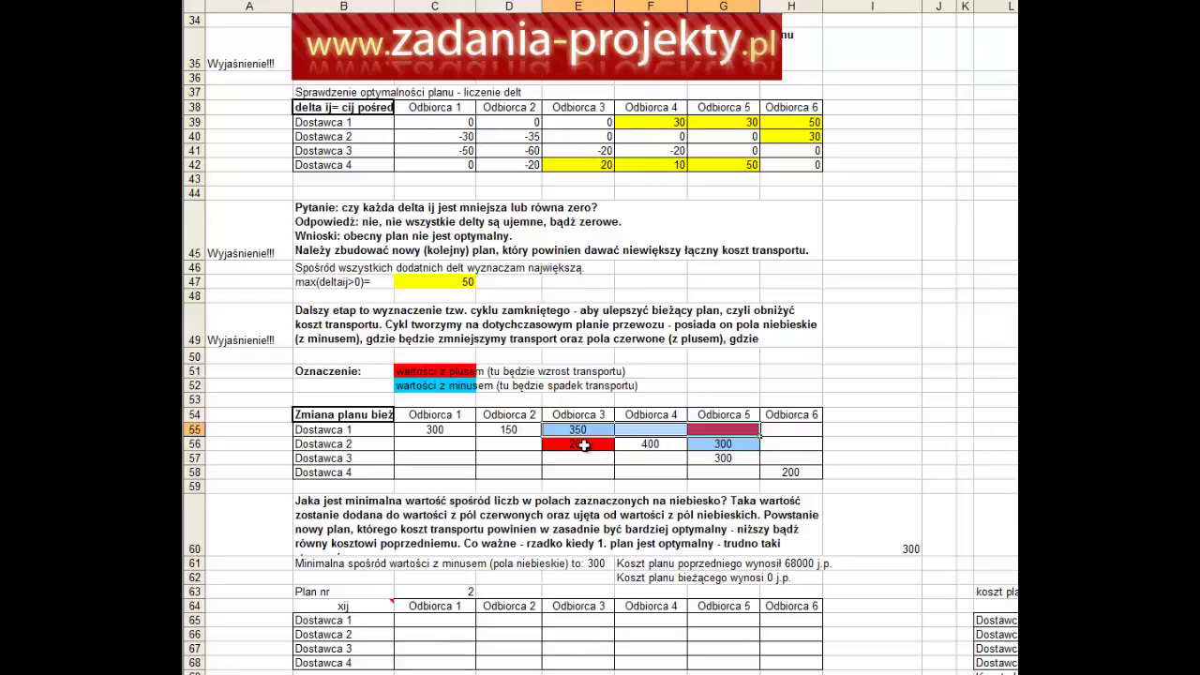
- Trace the cycle through rows 55–56 and columns E and G
{"action": "left_click_drag", "start_coordinate": [586, 445], "coordinate": [714, 448]}
{"action": "left_click_drag", "start_coordinate": [581, 430], "coordinate": [583, 444]}
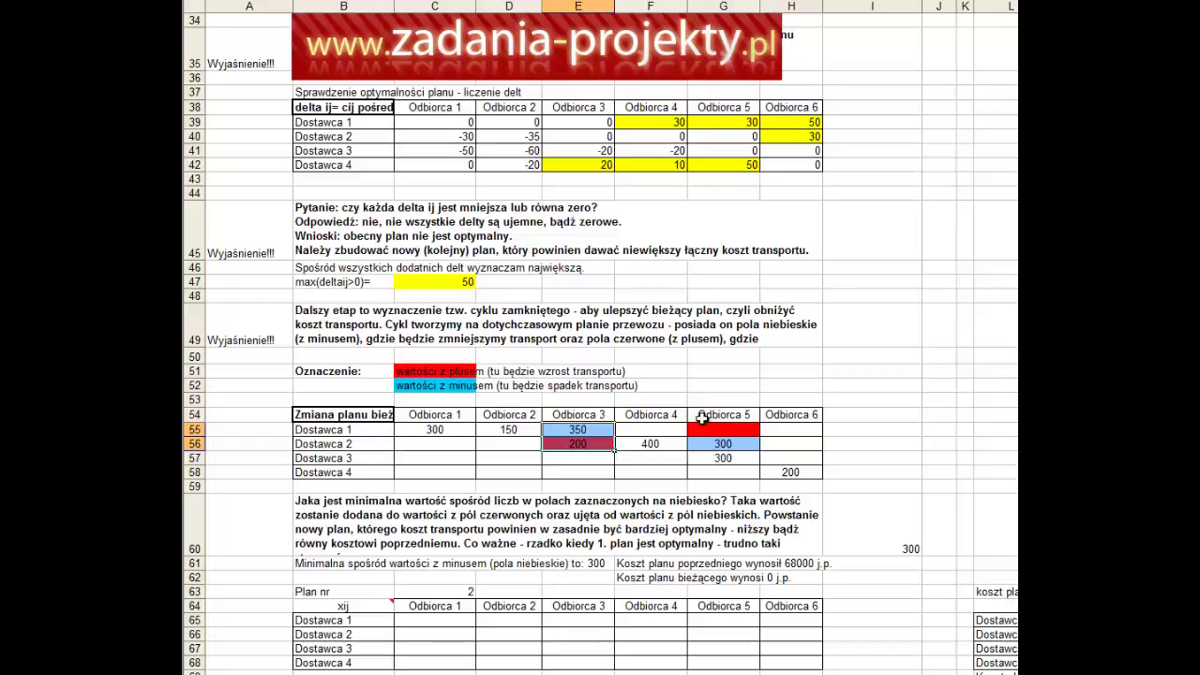
{"action": "left_click_drag", "start_coordinate": [726, 430], "coordinate": [729, 442]}
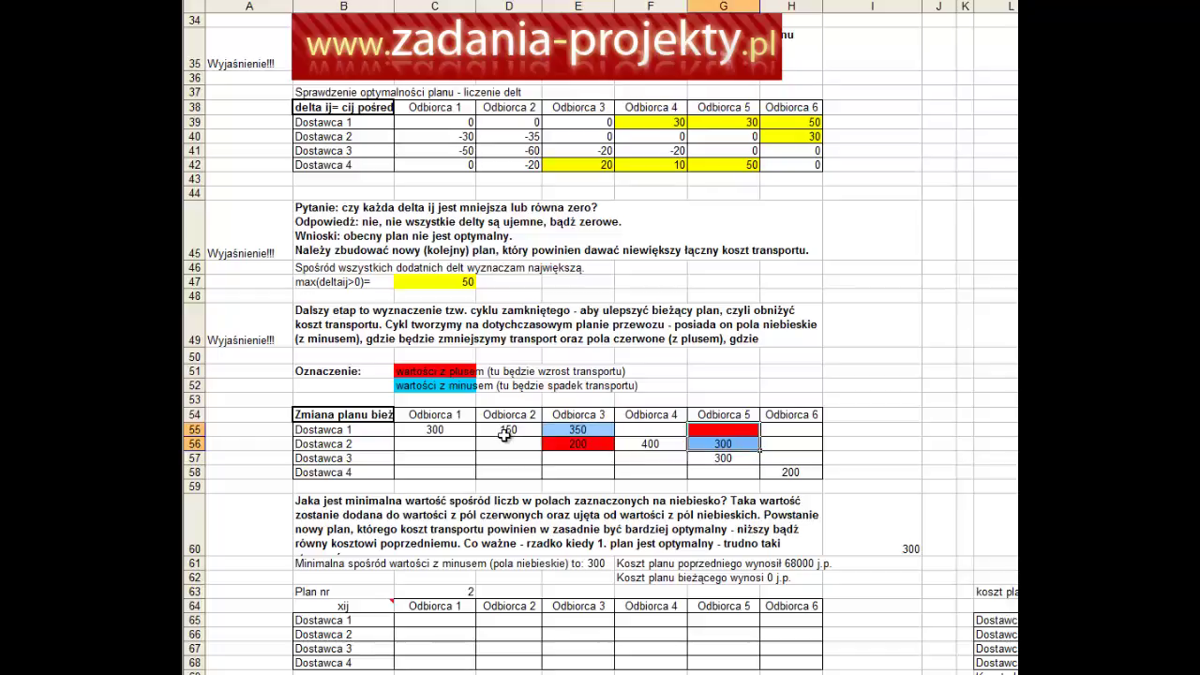
{"action": "left_click_drag", "start_coordinate": [581, 430], "coordinate": [722, 429]}
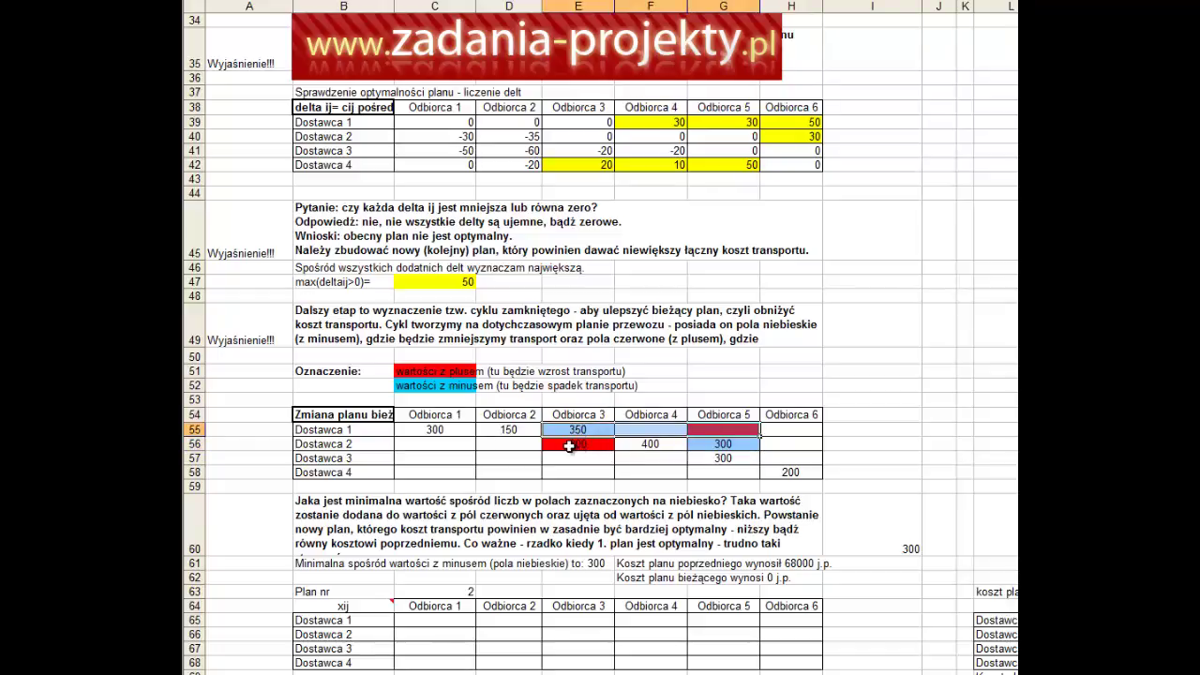
{"action": "left_click_drag", "start_coordinate": [577, 443], "coordinate": [724, 445]}
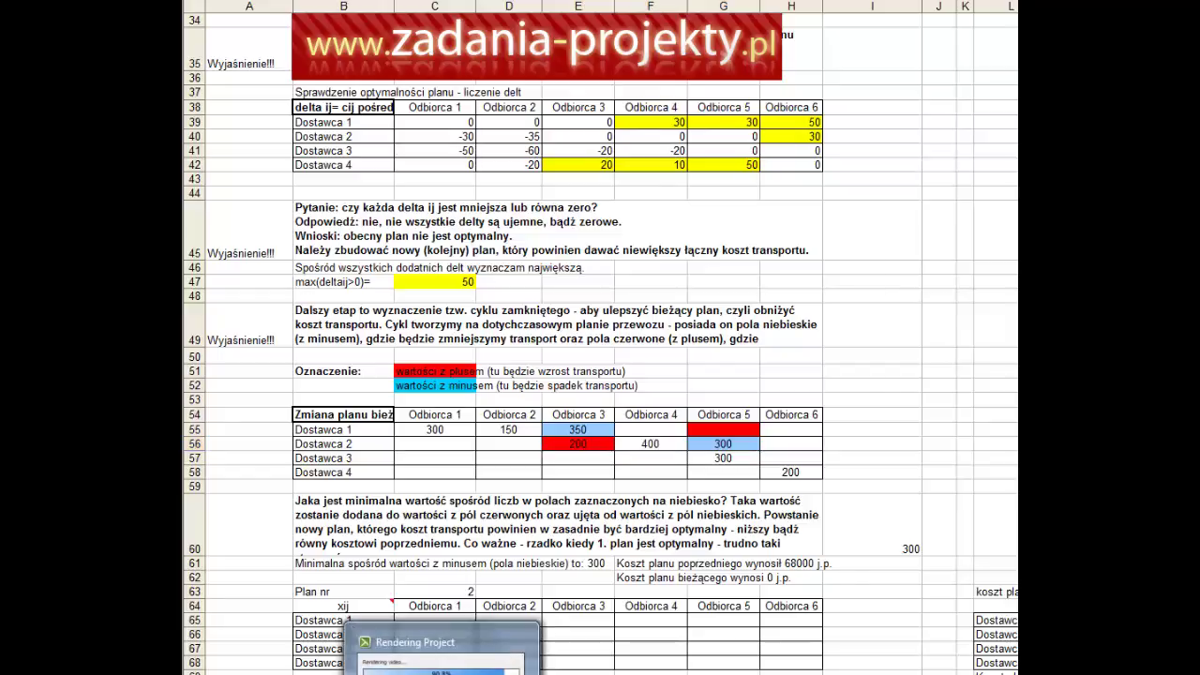
{"action": "left_click_drag", "start_coordinate": [738, 270], "coordinate": [1172, 98]}
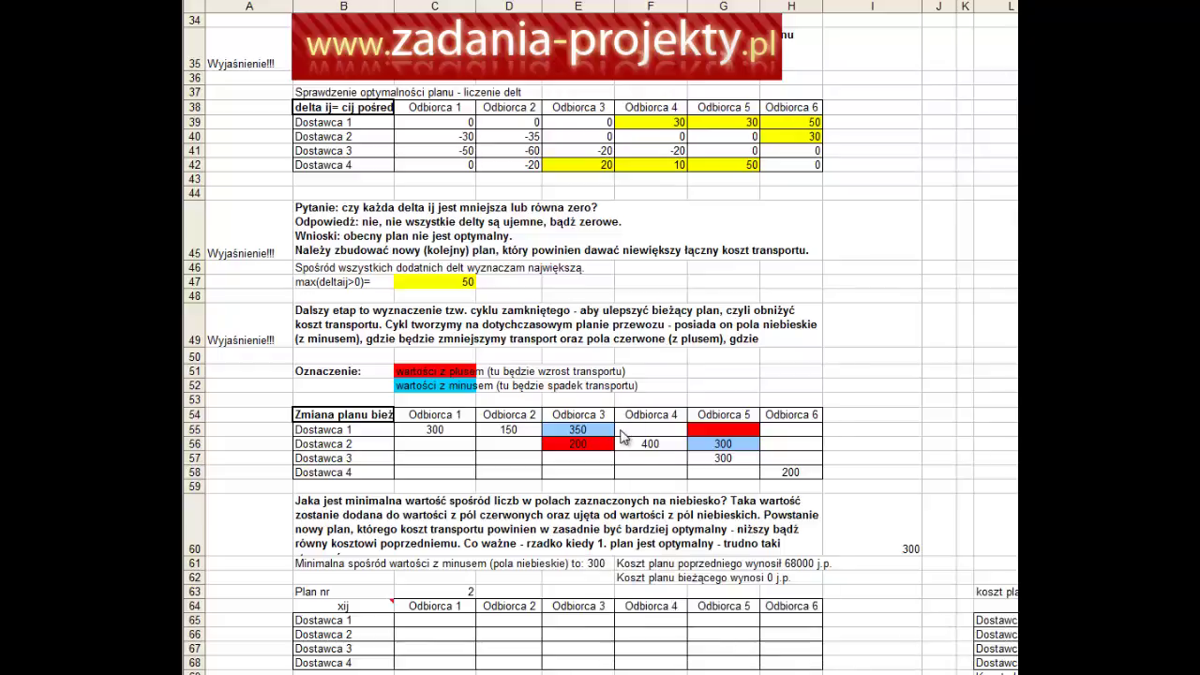
{"action": "left_click_drag", "start_coordinate": [571, 443], "coordinate": [723, 444]}
- Compare the blue cells E55 (350) and G56 (300), taking 300 as the minimum
{"action": "scroll", "coordinate": [628, 418], "scroll_direction": "down", "scroll_amount": 3}
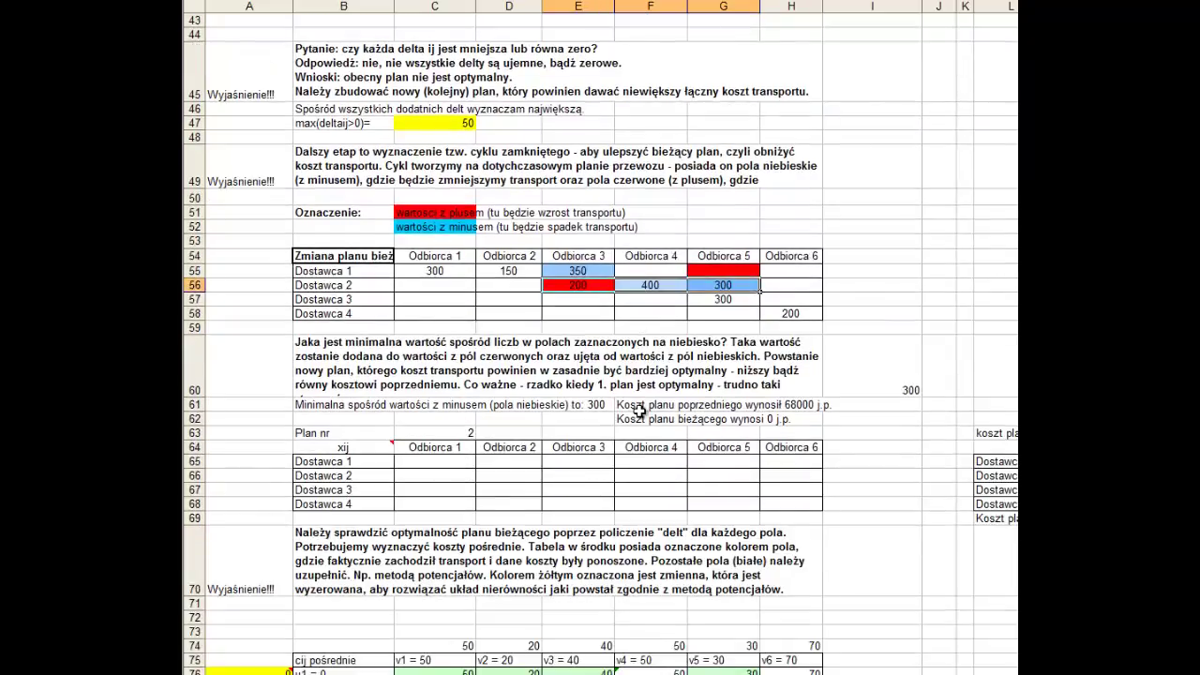
{"action": "scroll", "coordinate": [638, 411], "scroll_direction": "up", "scroll_amount": 1}
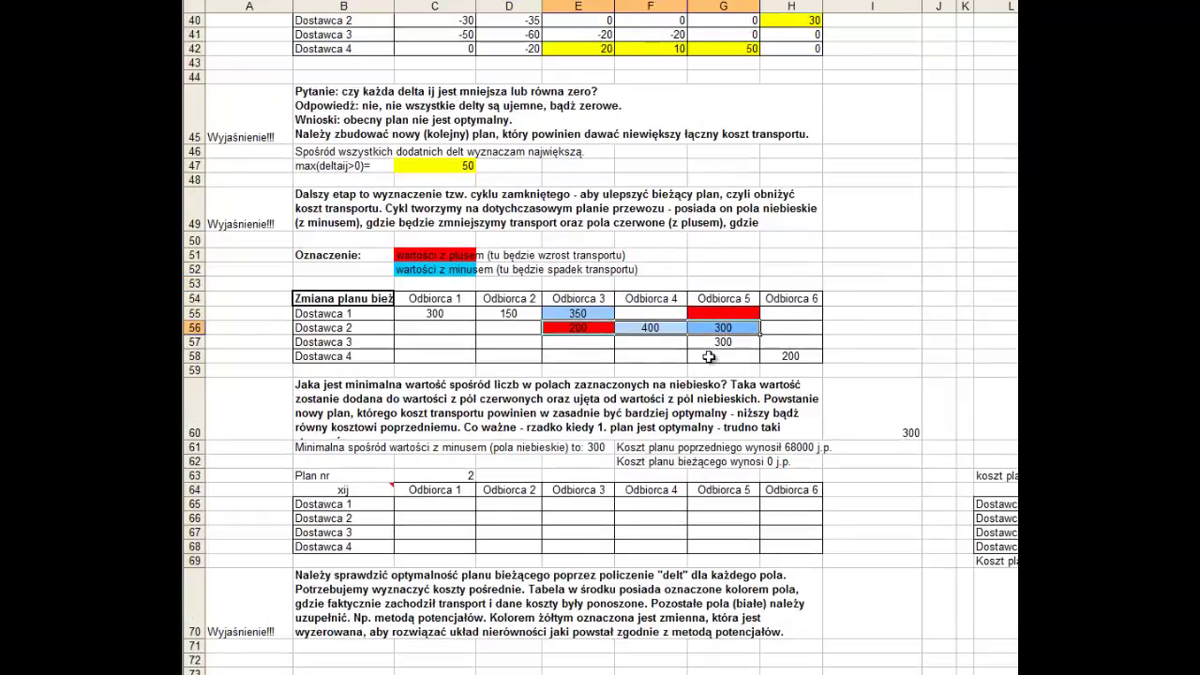
{"action": "left_click", "coordinate": [600, 317]}
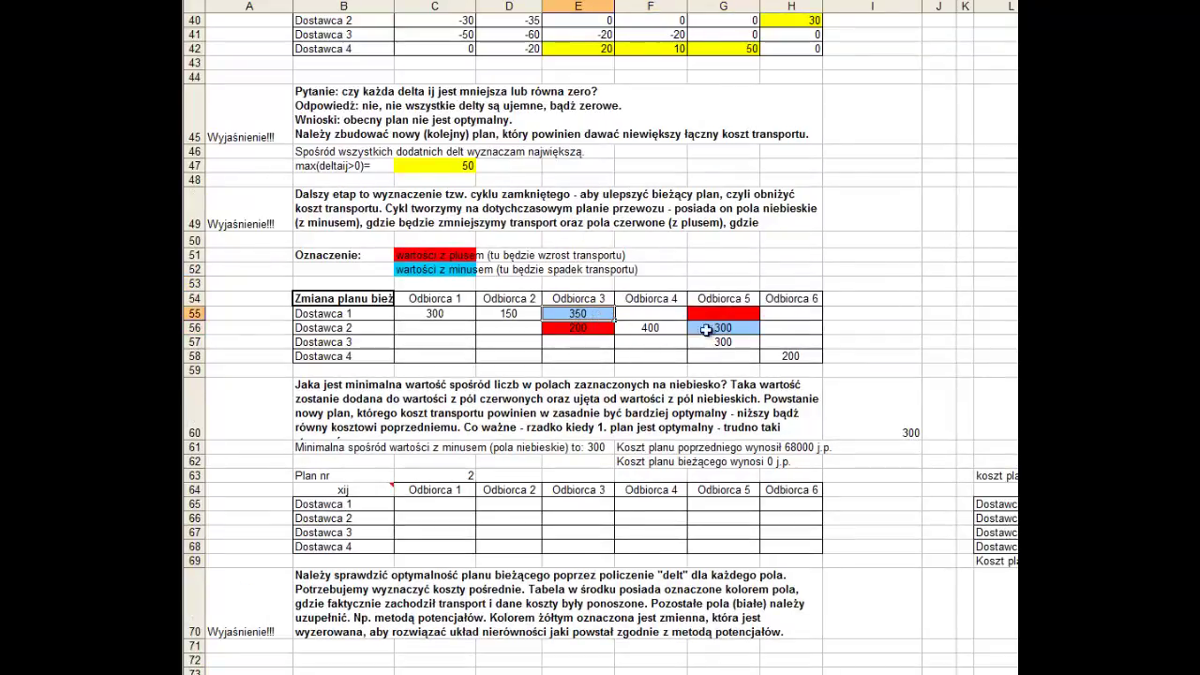
{"action": "left_click", "coordinate": [710, 328]}
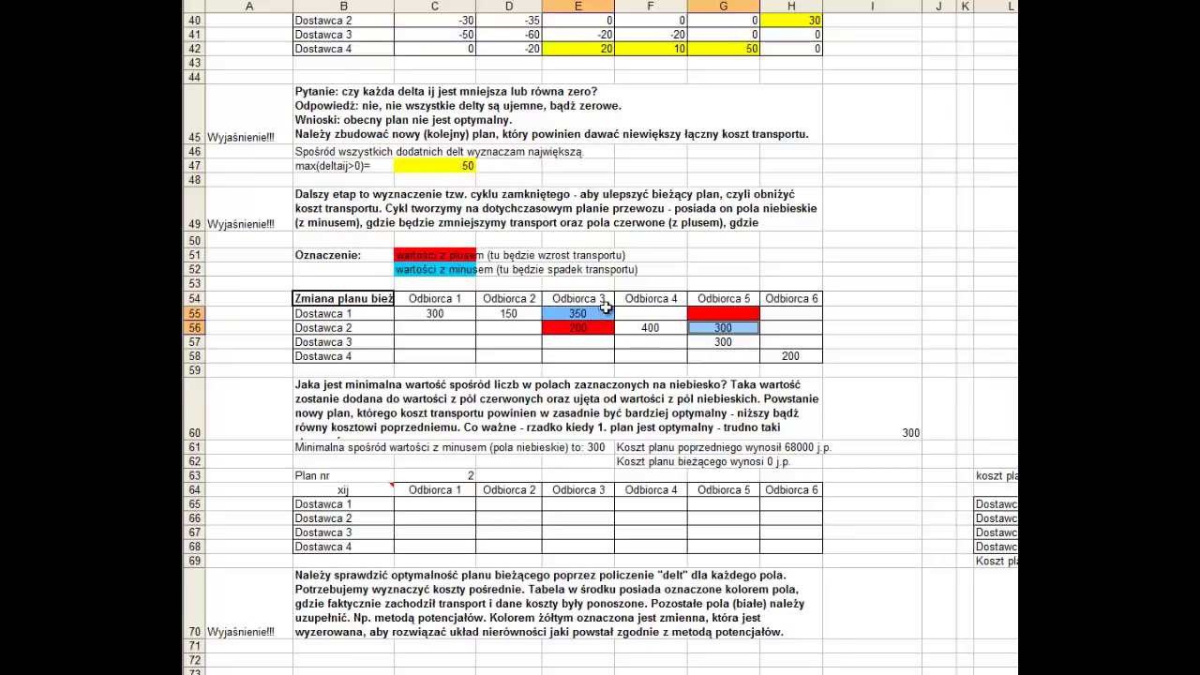
{"action": "left_click", "coordinate": [699, 328]}
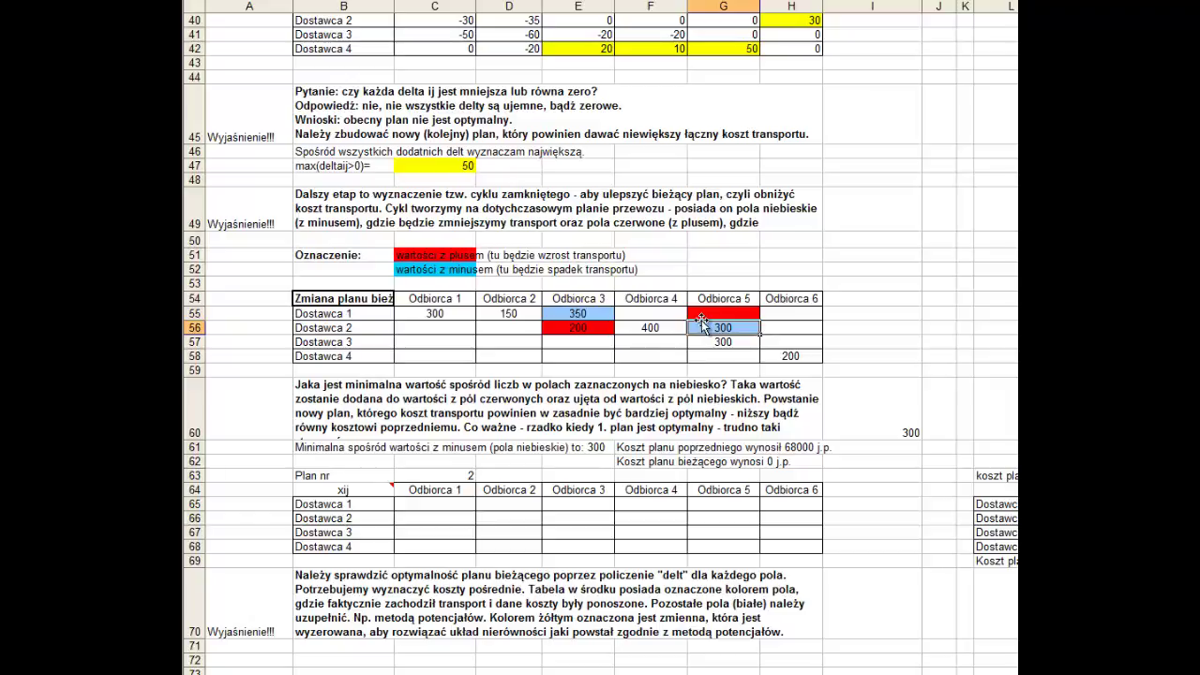
- Confirm I60's formula, then paste the current plan C55:H58 as values into C65
{"action": "double_click", "coordinate": [889, 409]}
{"action": "key", "text": "Return"}
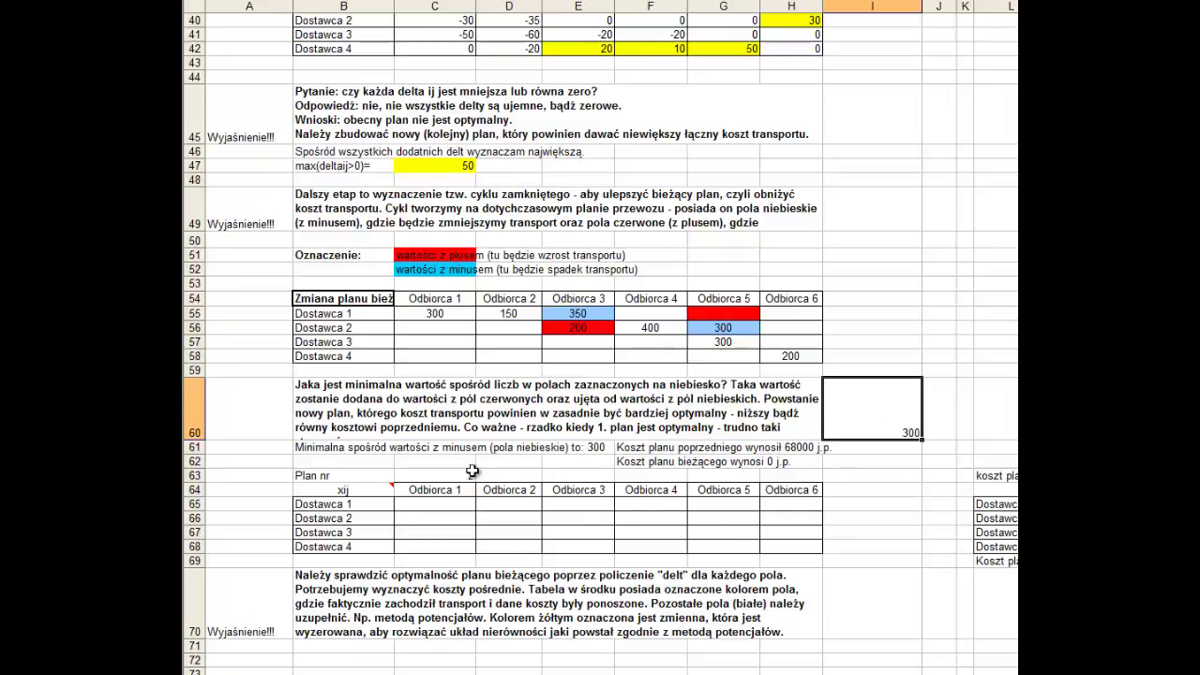
{"action": "left_click_drag", "start_coordinate": [431, 315], "coordinate": [790, 356]}
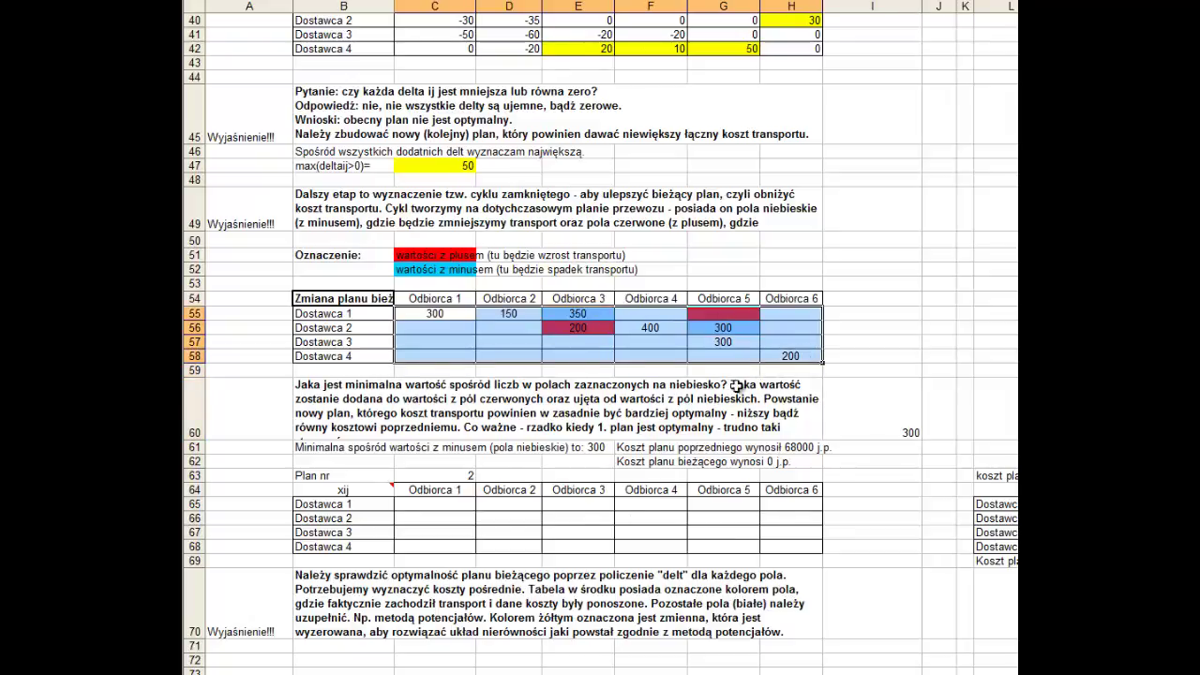
{"action": "key", "text": "ctrl+c"}
{"action": "left_click", "coordinate": [452, 498]}
{"action": "right_click", "coordinate": [452, 500]}
{"action": "left_click", "coordinate": [413, 233]}
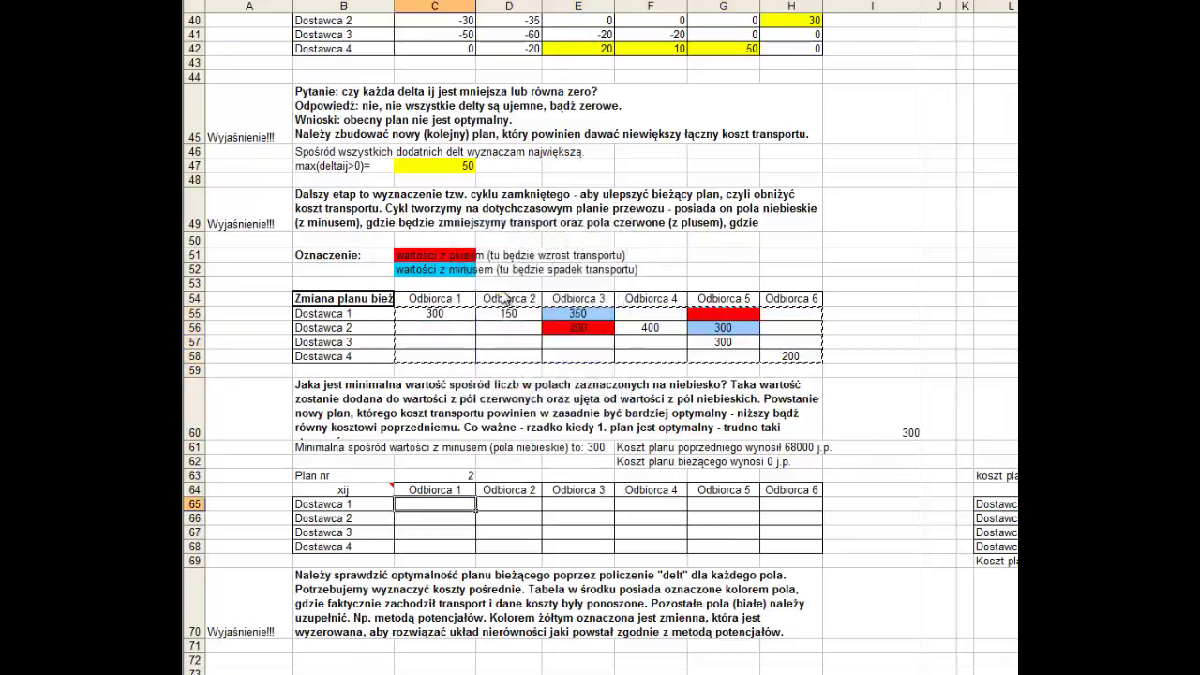
{"action": "left_click", "coordinate": [411, 234]}
{"action": "left_click", "coordinate": [519, 388]}
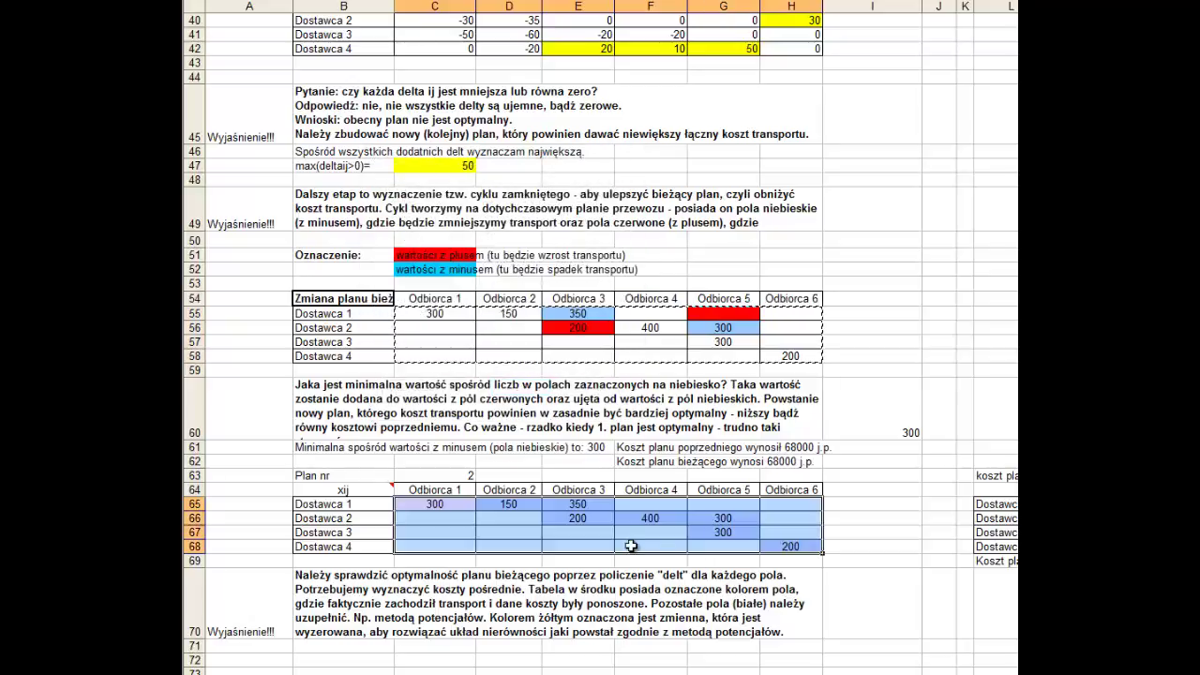
- Check the 68000 j.p. plan costs and the red/blue cycle cells before editing E65
{"action": "left_click", "coordinate": [635, 447]}
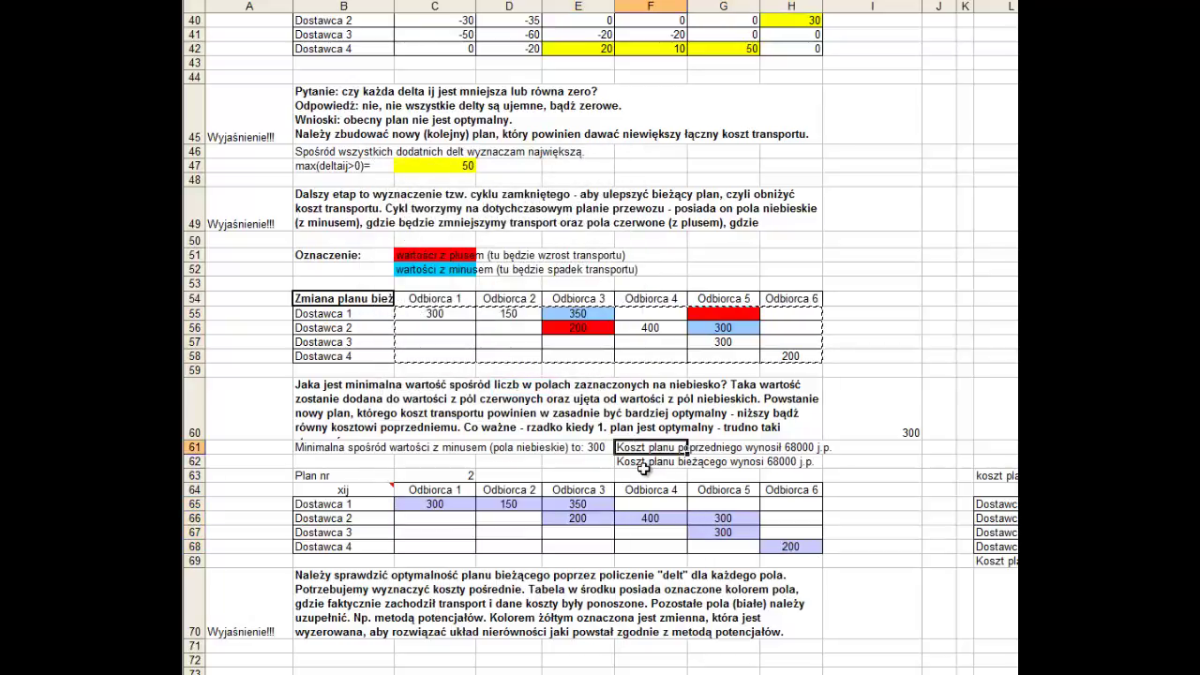
{"action": "left_click", "coordinate": [647, 466]}
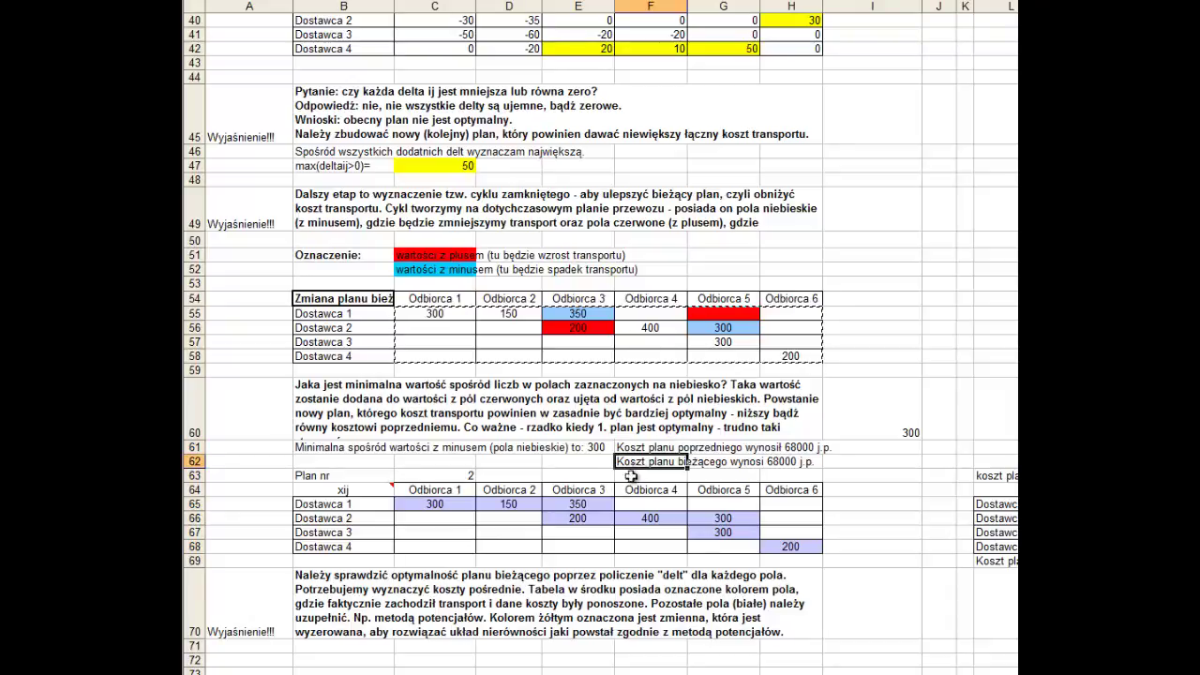
{"action": "left_click", "coordinate": [853, 420]}
{"action": "left_click", "coordinate": [715, 312]}
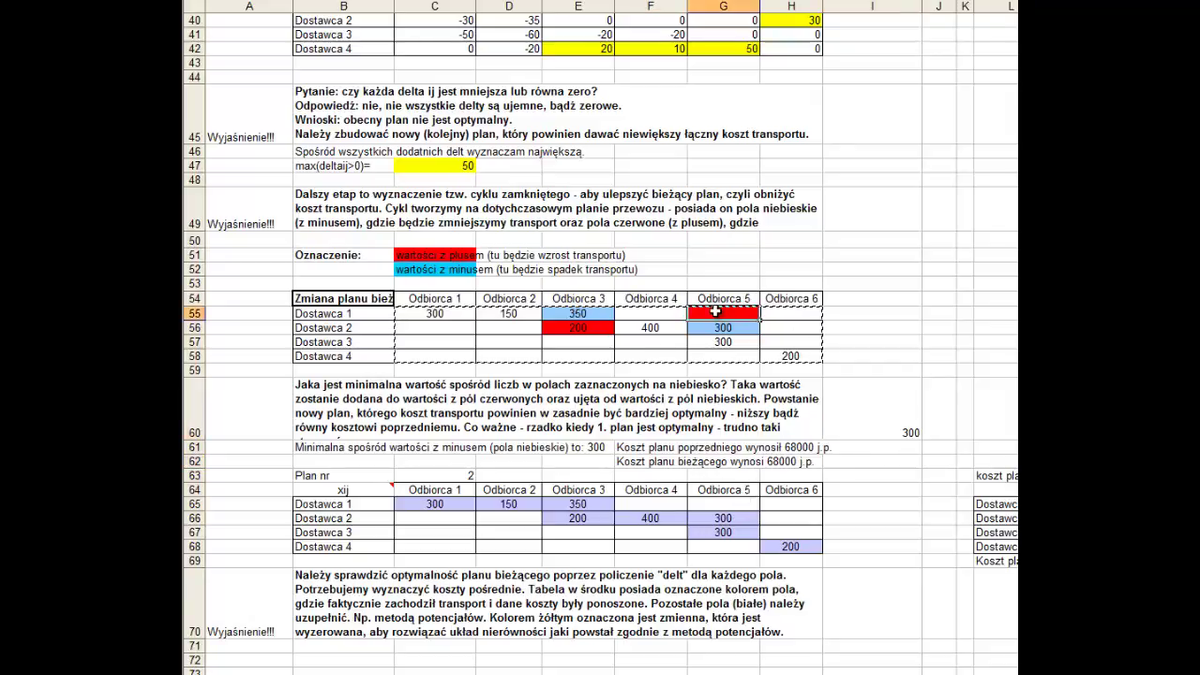
{"action": "left_click", "coordinate": [588, 323]}
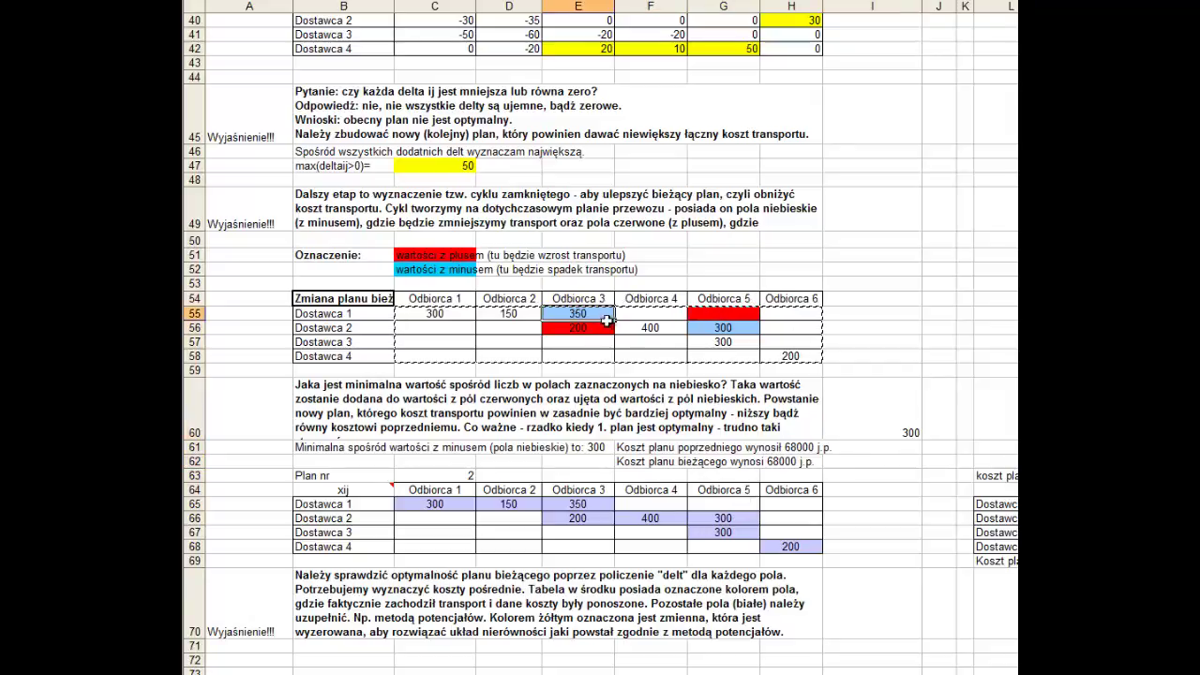
{"action": "left_click", "coordinate": [749, 324]}
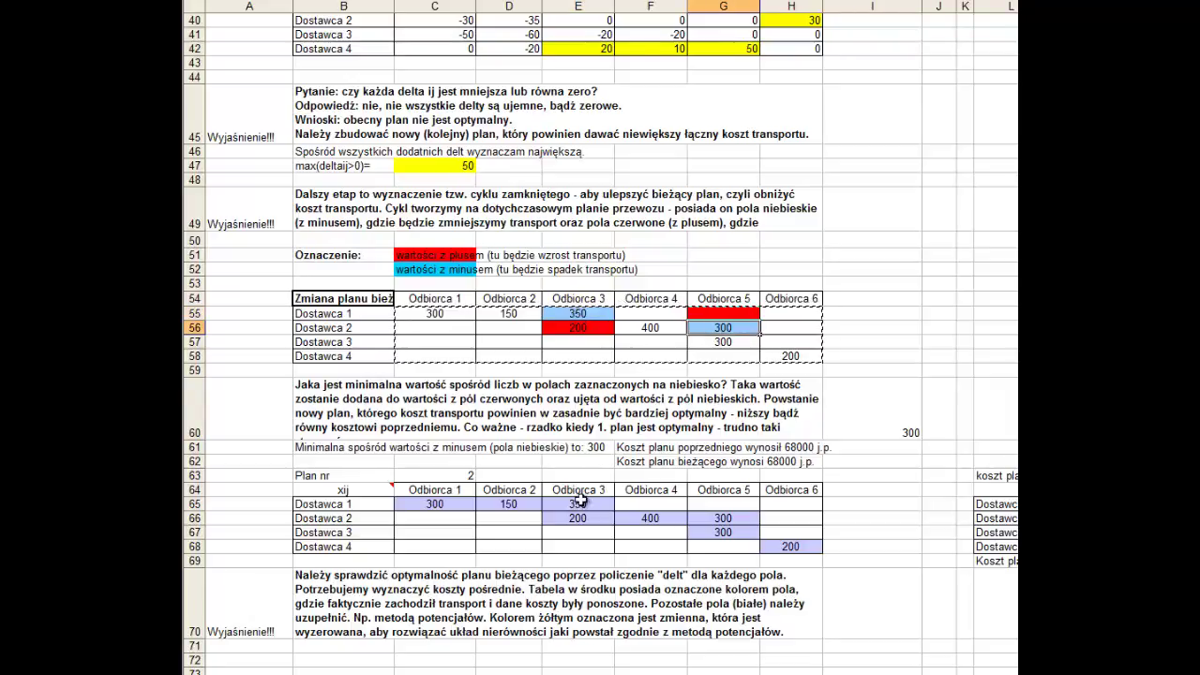
{"action": "left_click", "coordinate": [579, 503]}
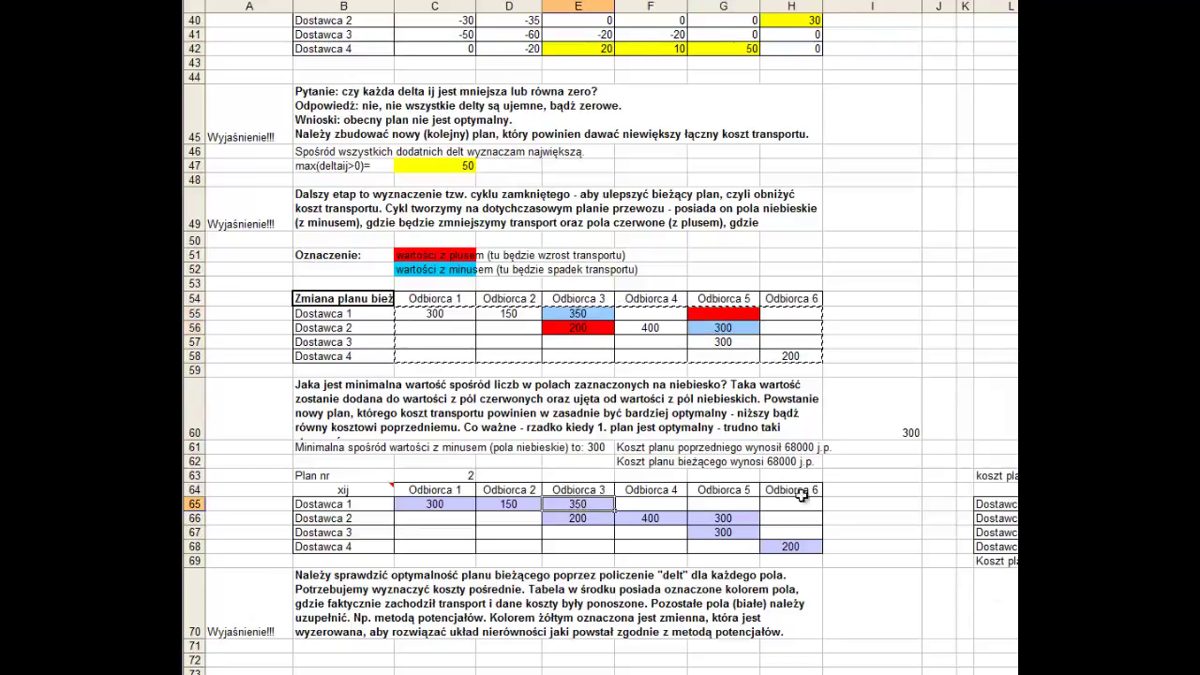
{"action": "left_click", "coordinate": [658, 462]}
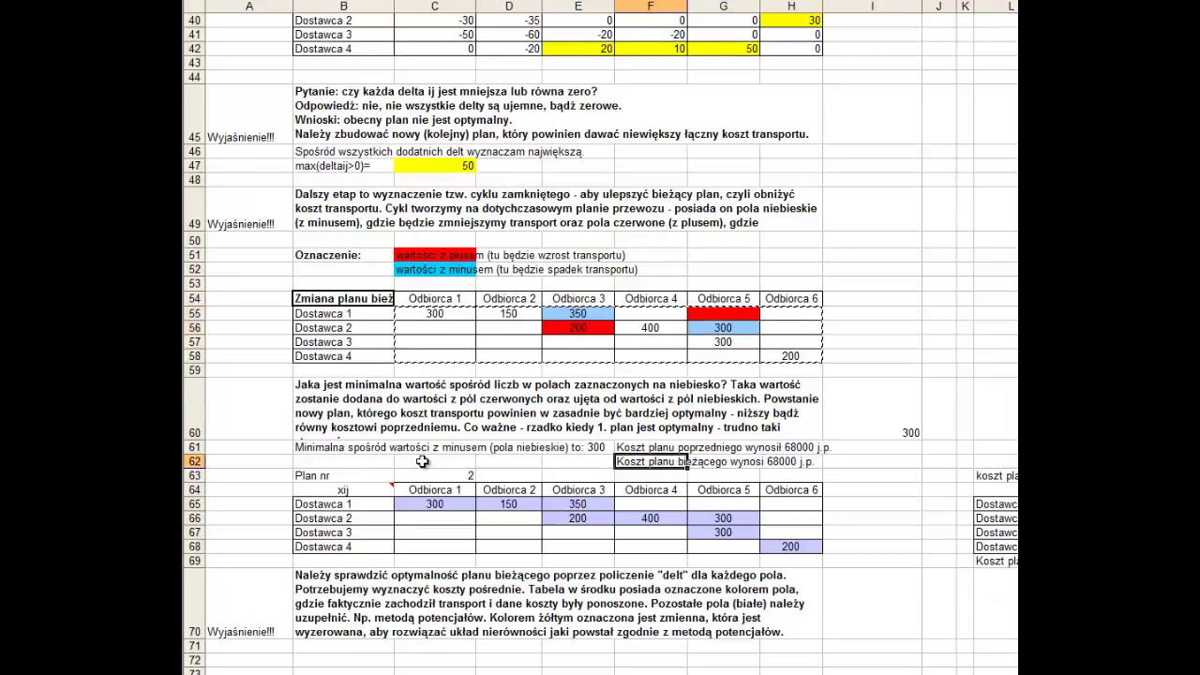
{"action": "left_click", "coordinate": [592, 504]}
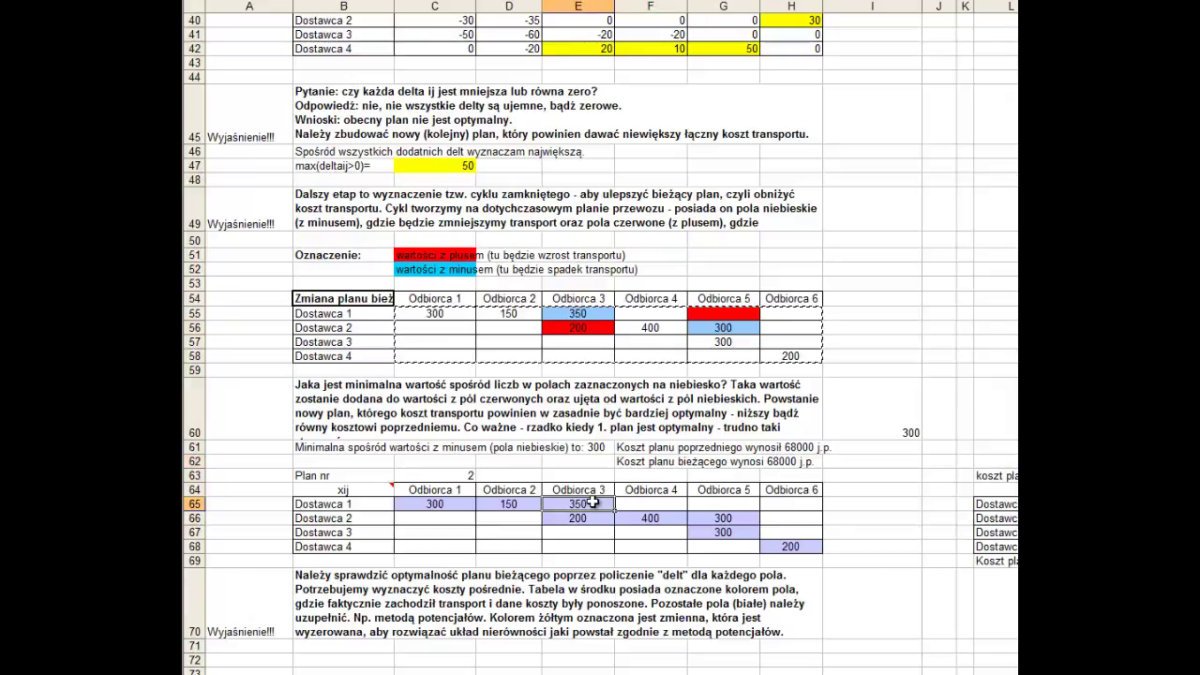
- Enter 50 in E65, 500 in E66 and 300 in G65, and clear G66
{"action": "type", "text": "50"}
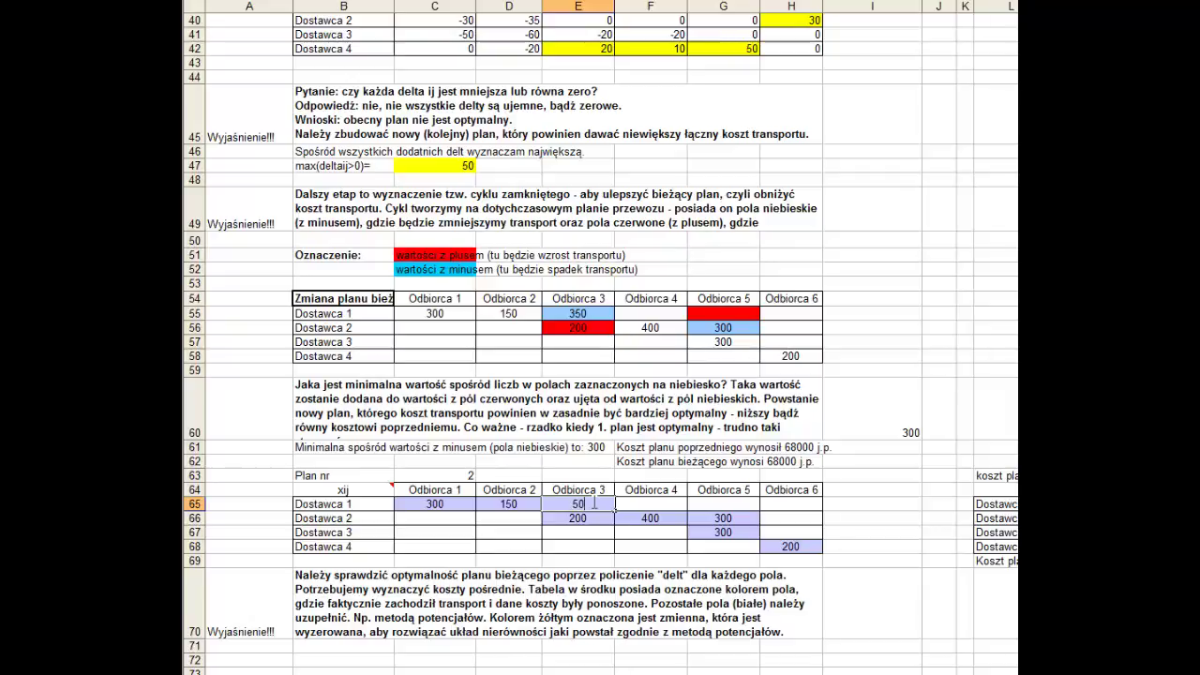
{"action": "key", "text": "Return"}
{"action": "type", "text": "5"}
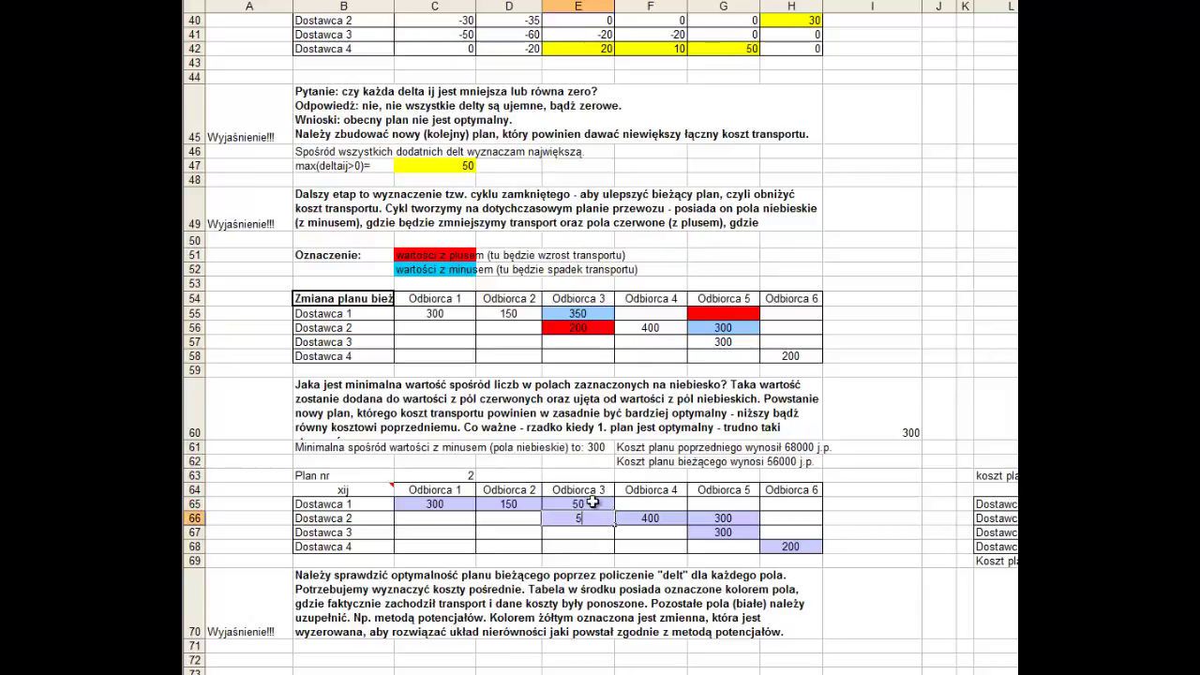
{"action": "type", "text": "00"}
{"action": "key", "text": "Tab"}
{"action": "key", "text": "Tab"}
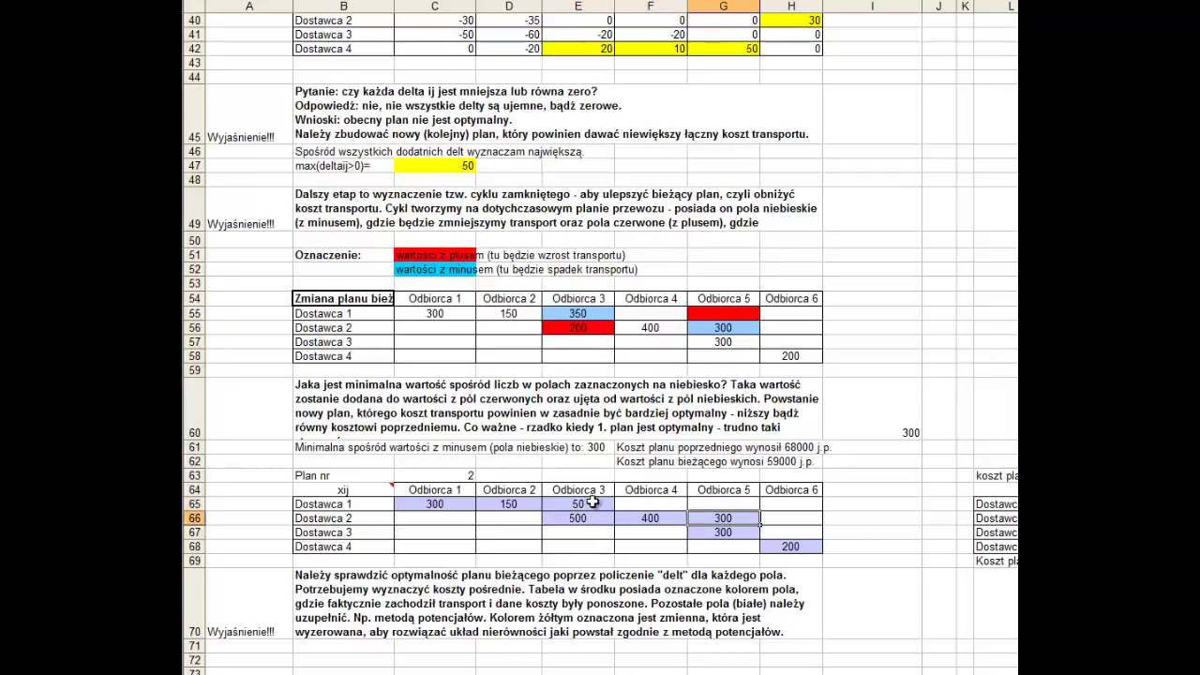
{"action": "key", "text": "Delete"}
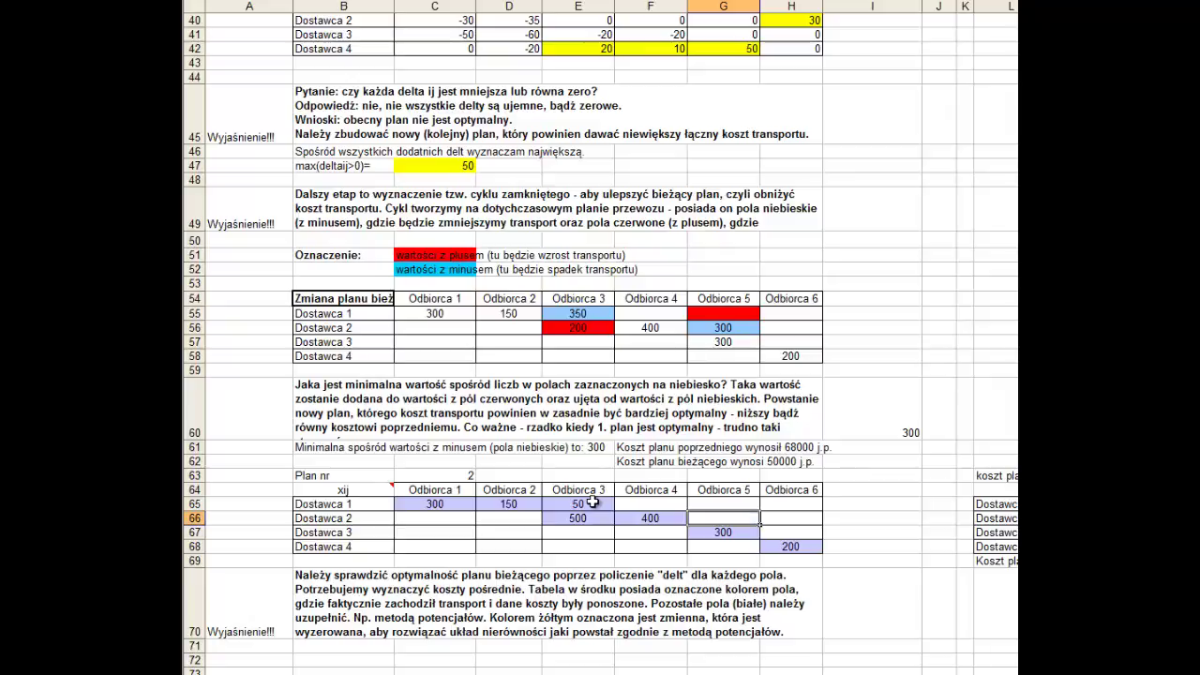
{"action": "key", "text": "Up"}
{"action": "type", "text": "300"}
{"action": "key", "text": "Return"}
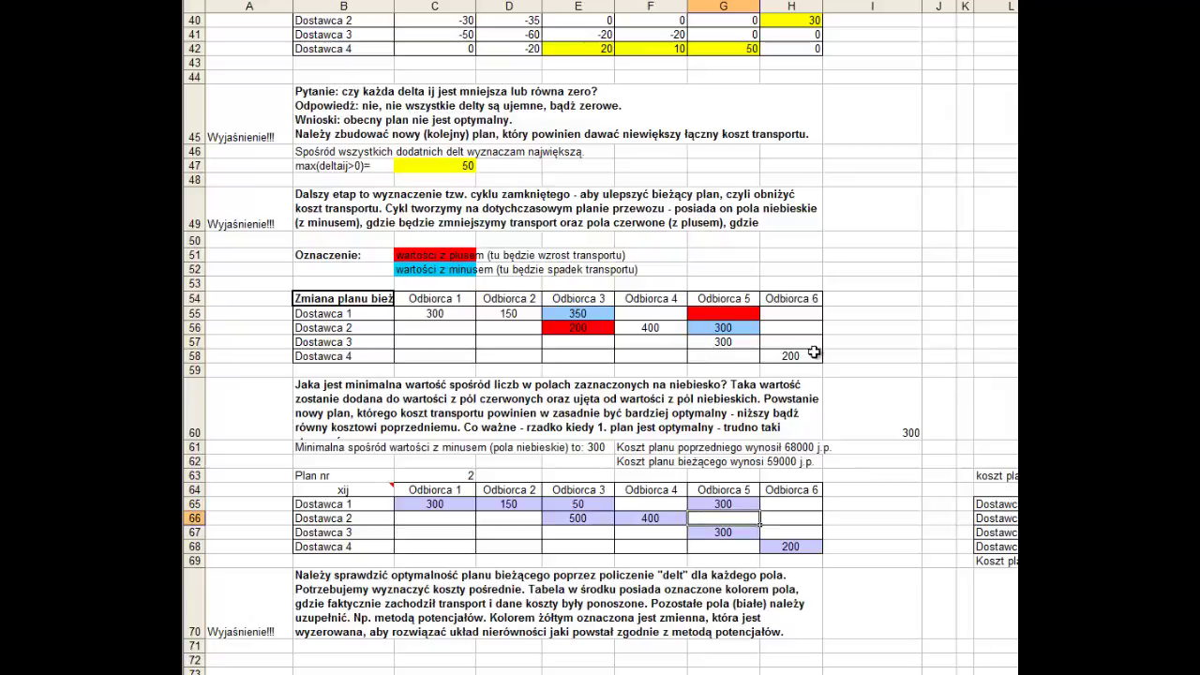
{"action": "left_click_drag", "start_coordinate": [783, 357], "coordinate": [460, 316]}
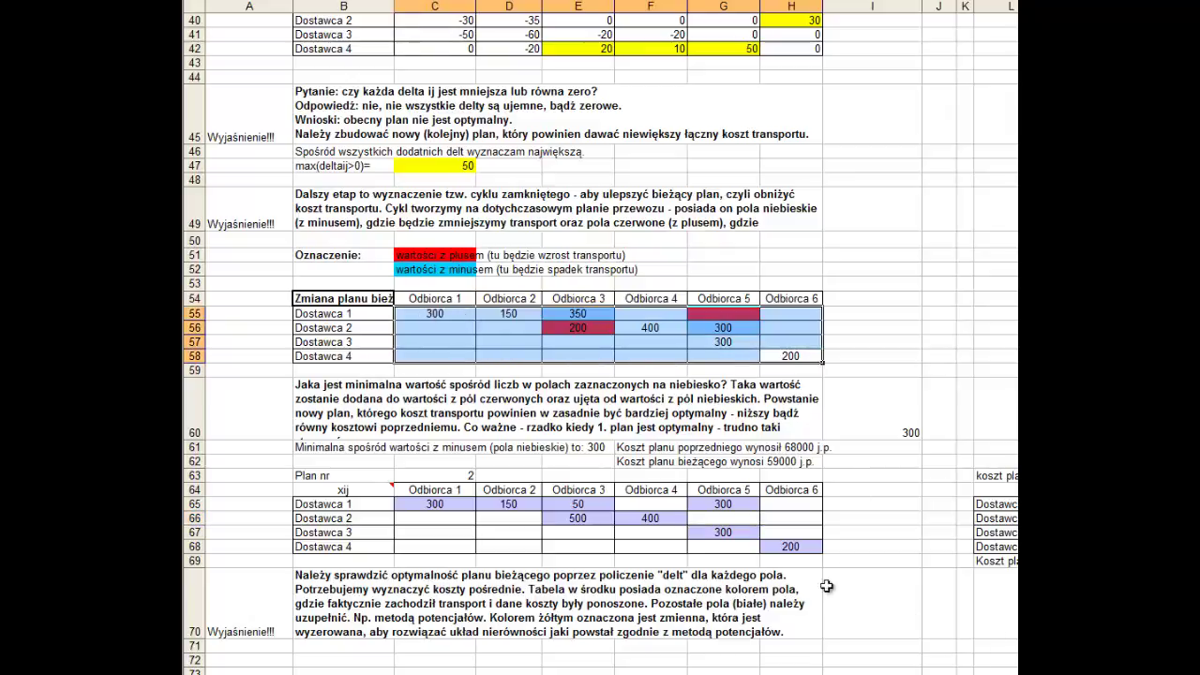
{"action": "left_click_drag", "start_coordinate": [790, 544], "coordinate": [429, 505]}
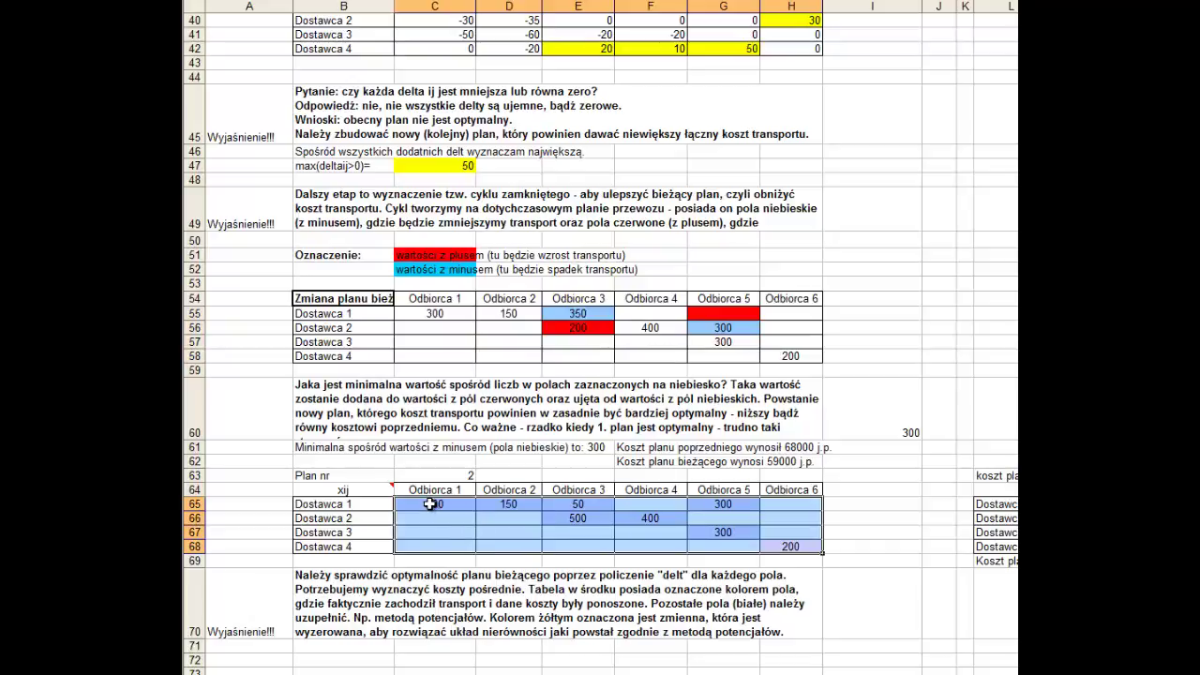
{"action": "left_click", "coordinate": [489, 447]}
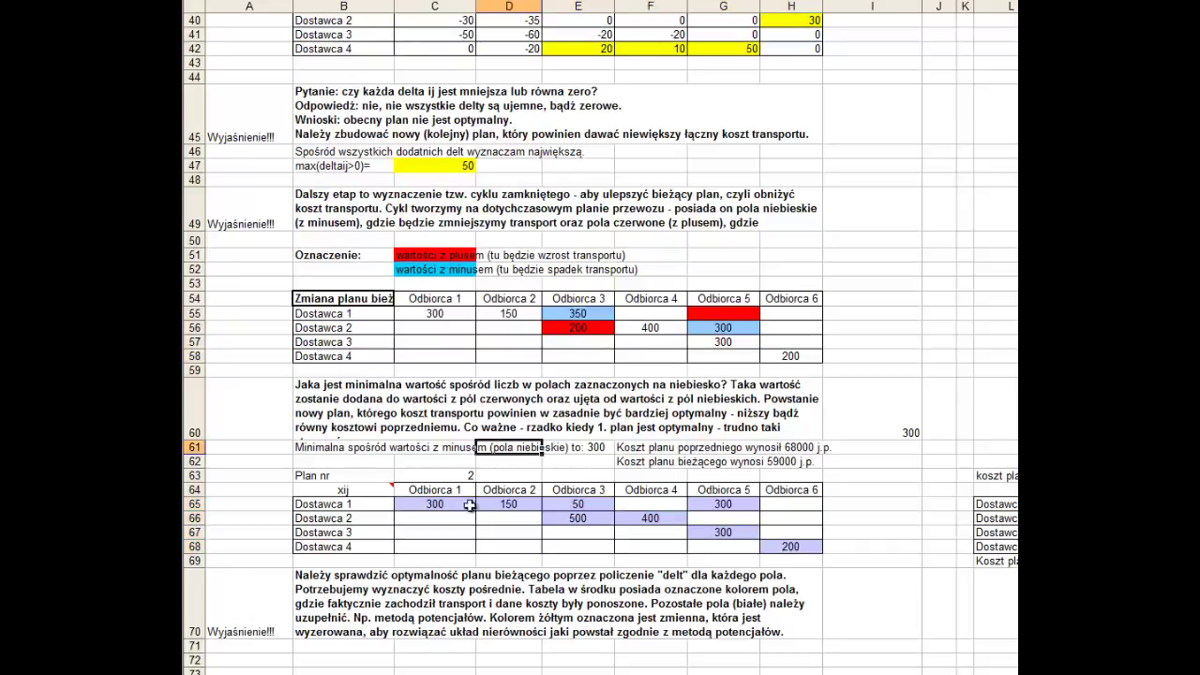
{"action": "left_click", "coordinate": [647, 446]}
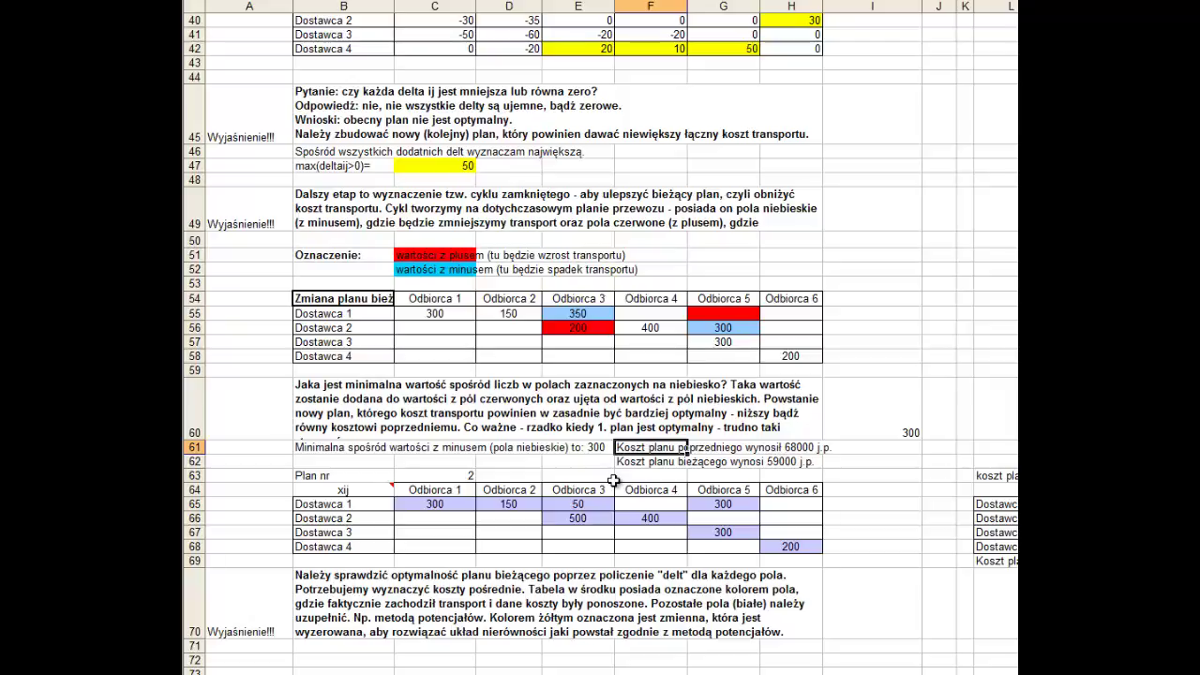
{"action": "left_click", "coordinate": [636, 466]}
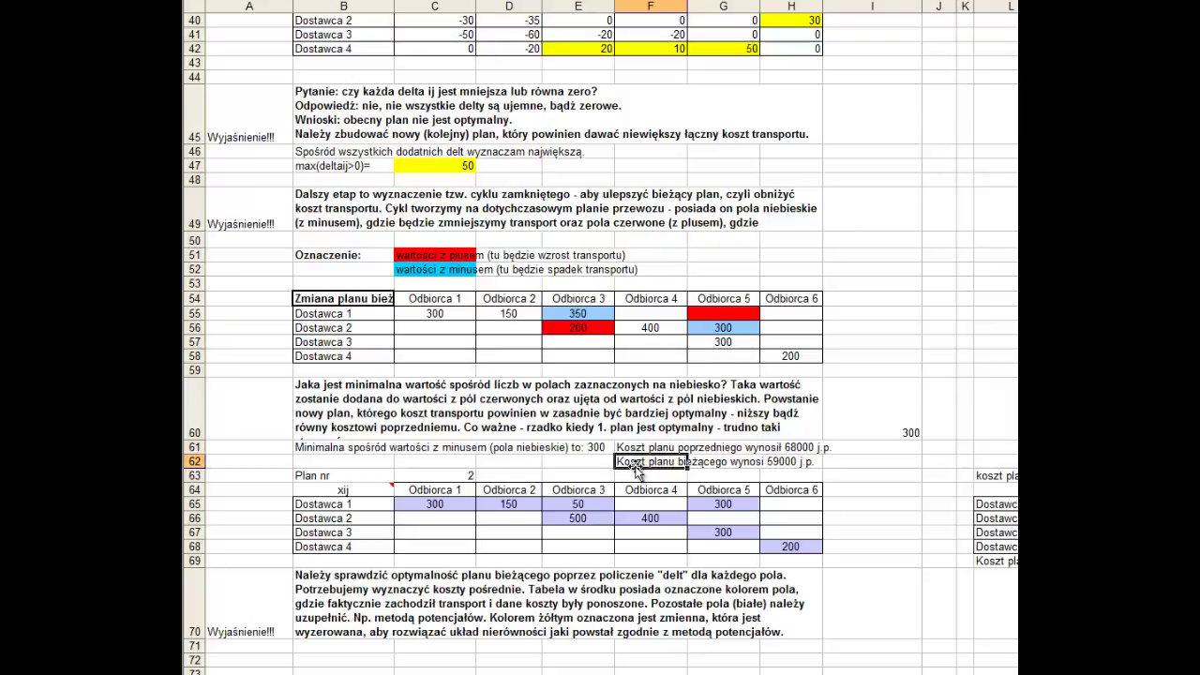
{"action": "scroll", "coordinate": [636, 466], "scroll_direction": "up", "scroll_amount": 3}
{"action": "scroll", "coordinate": [635, 466], "scroll_direction": "down", "scroll_amount": 1}
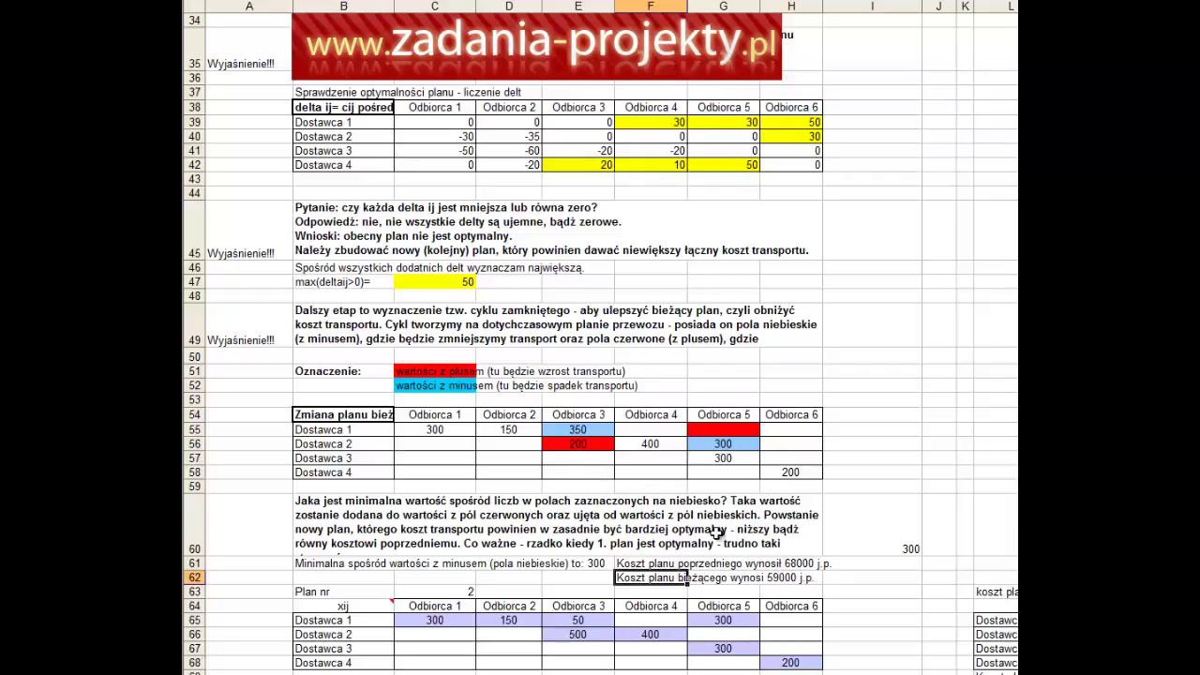
{"action": "left_click", "coordinate": [784, 122]}
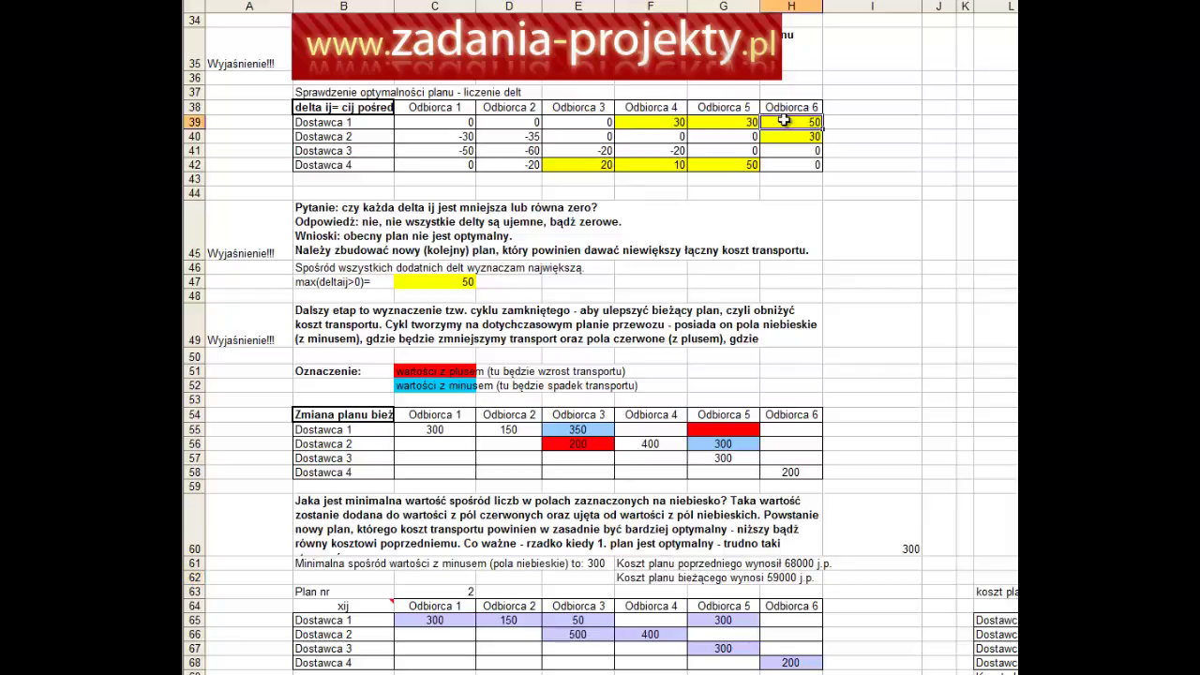